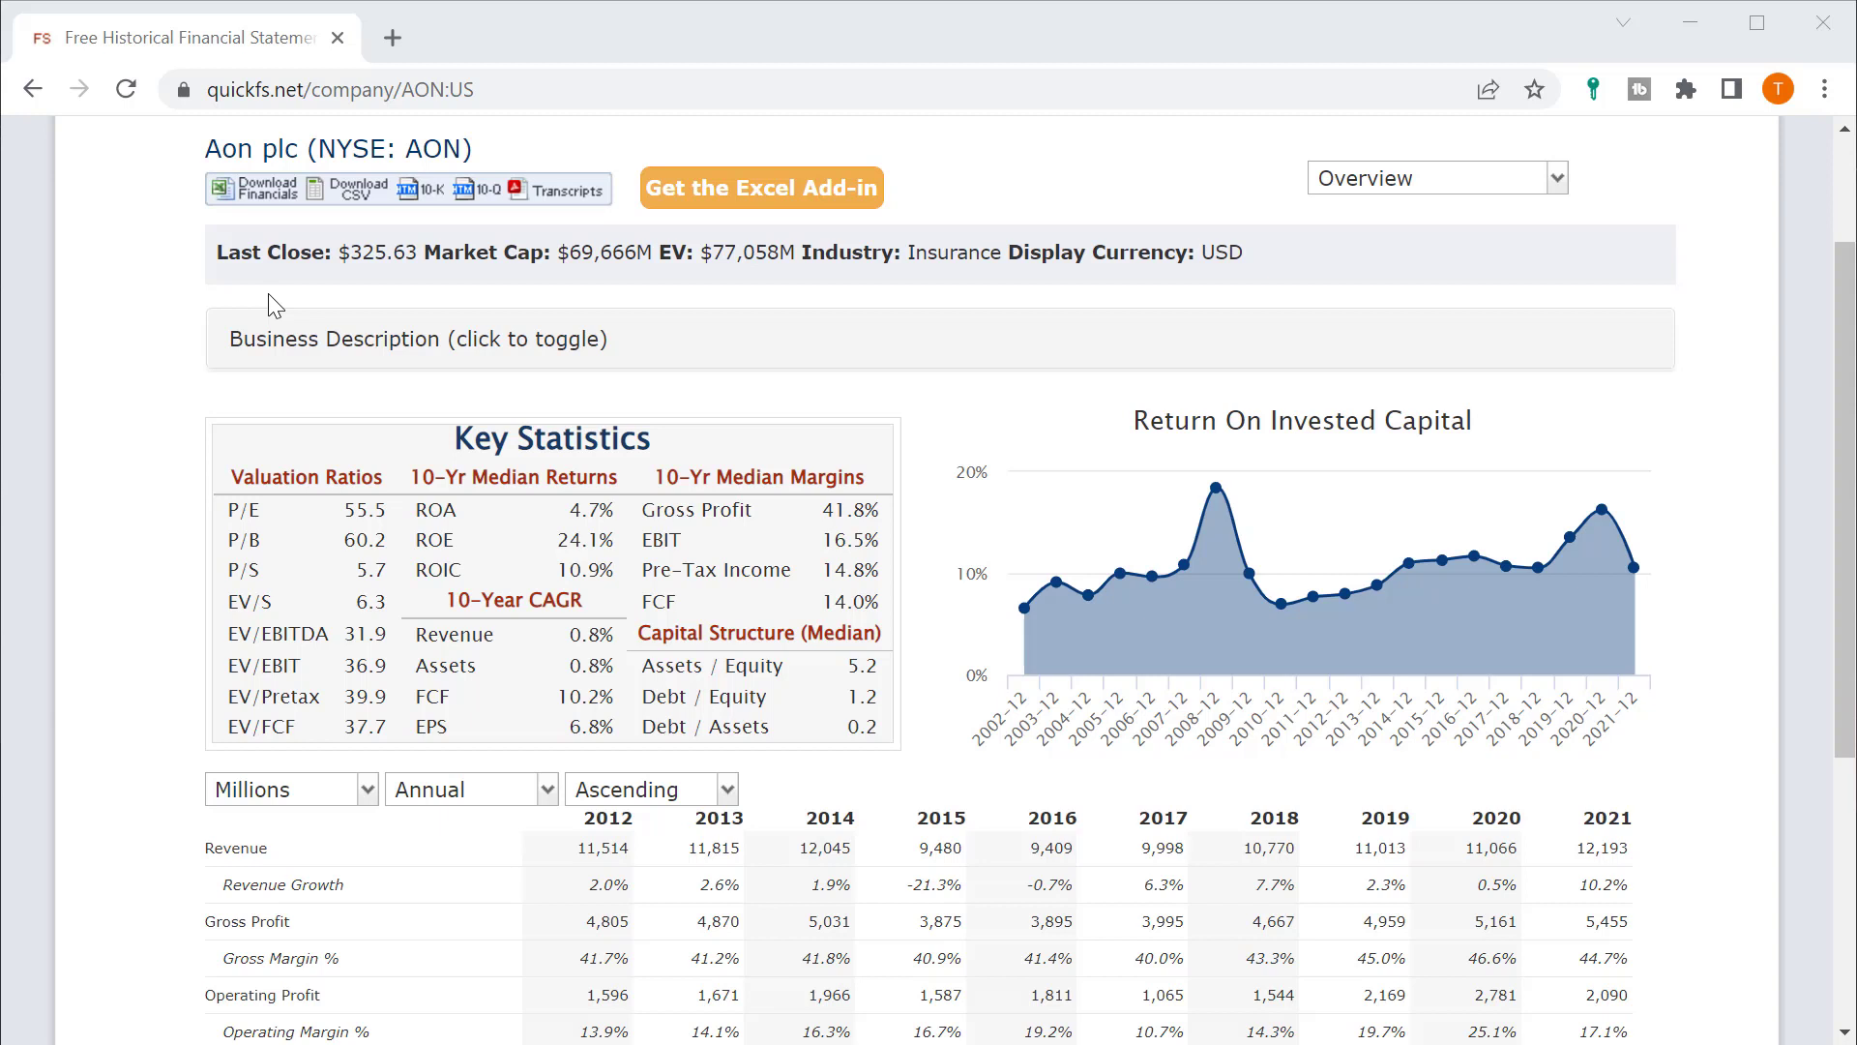
# Expand Aon's full business description and read the Insurance company profile
pyautogui.moveTo(910, 259); pyautogui.dragTo(1004, 247)
pyautogui.click(1004, 247)
pyautogui.click(795, 338)
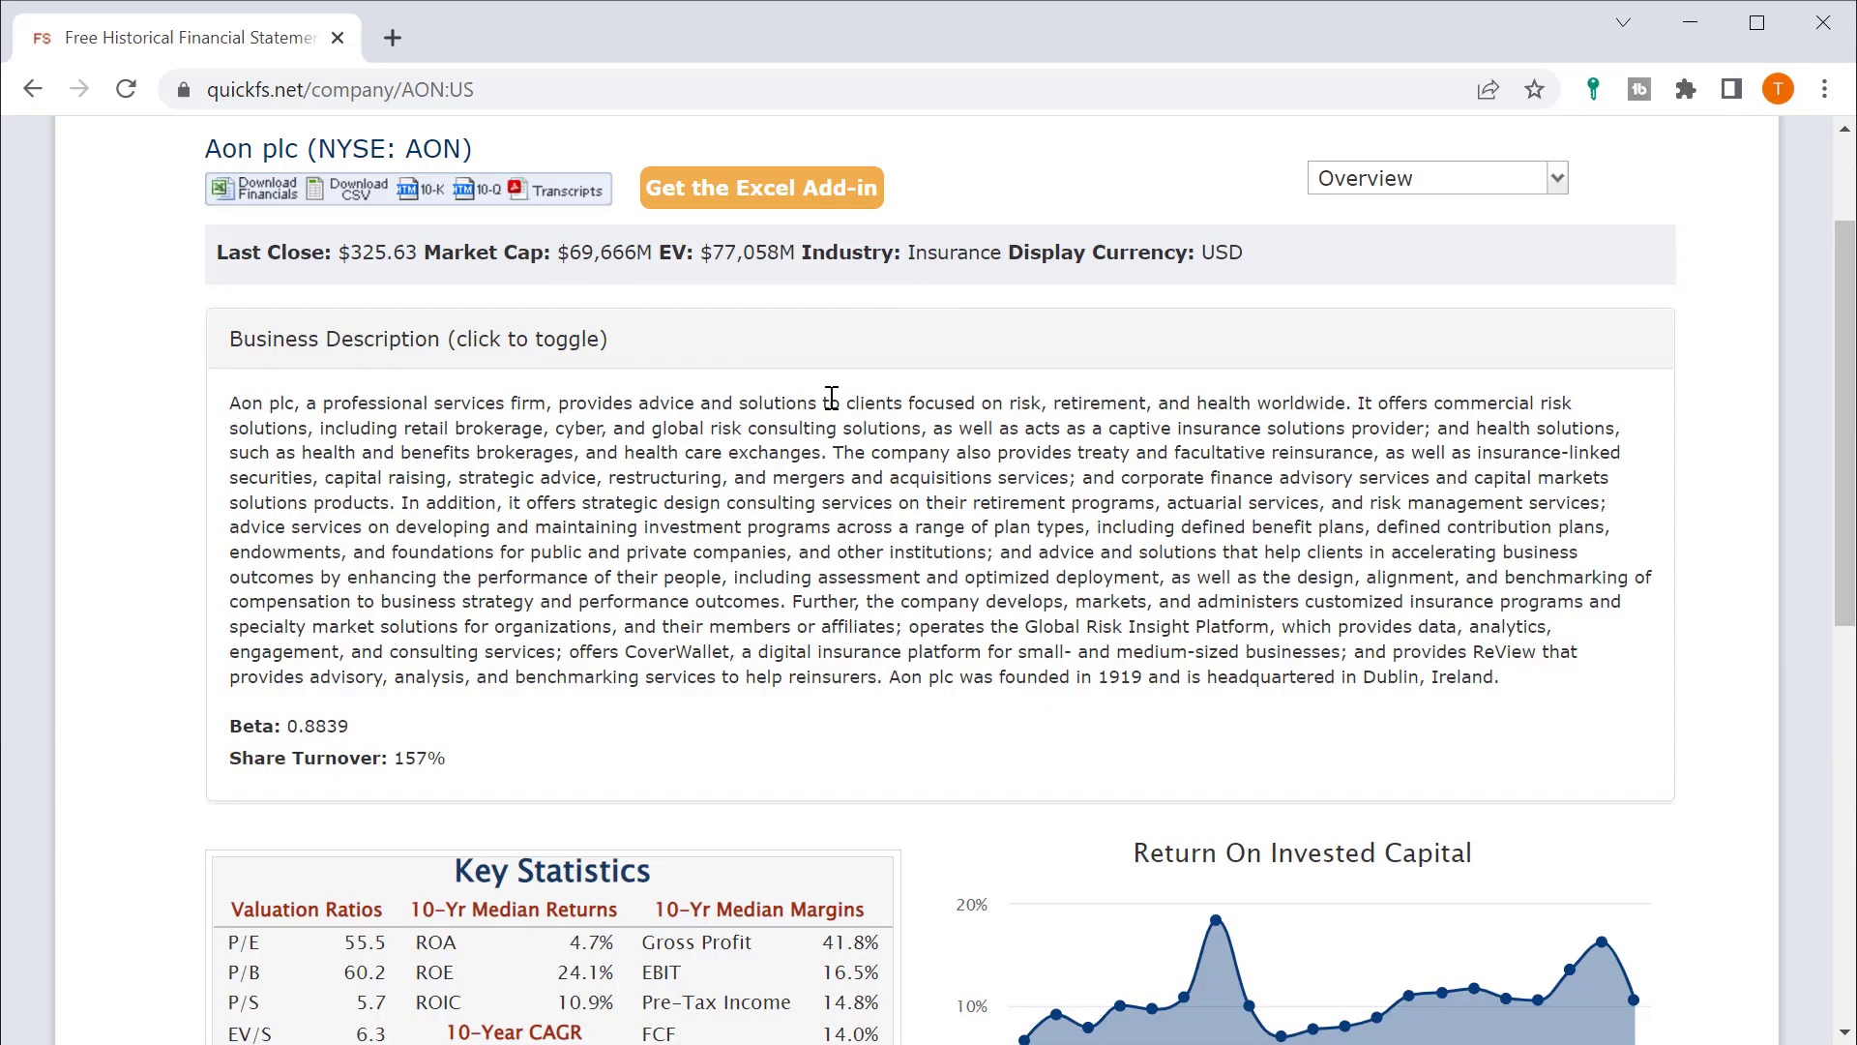
pyautogui.scroll(-2, 829, 399)
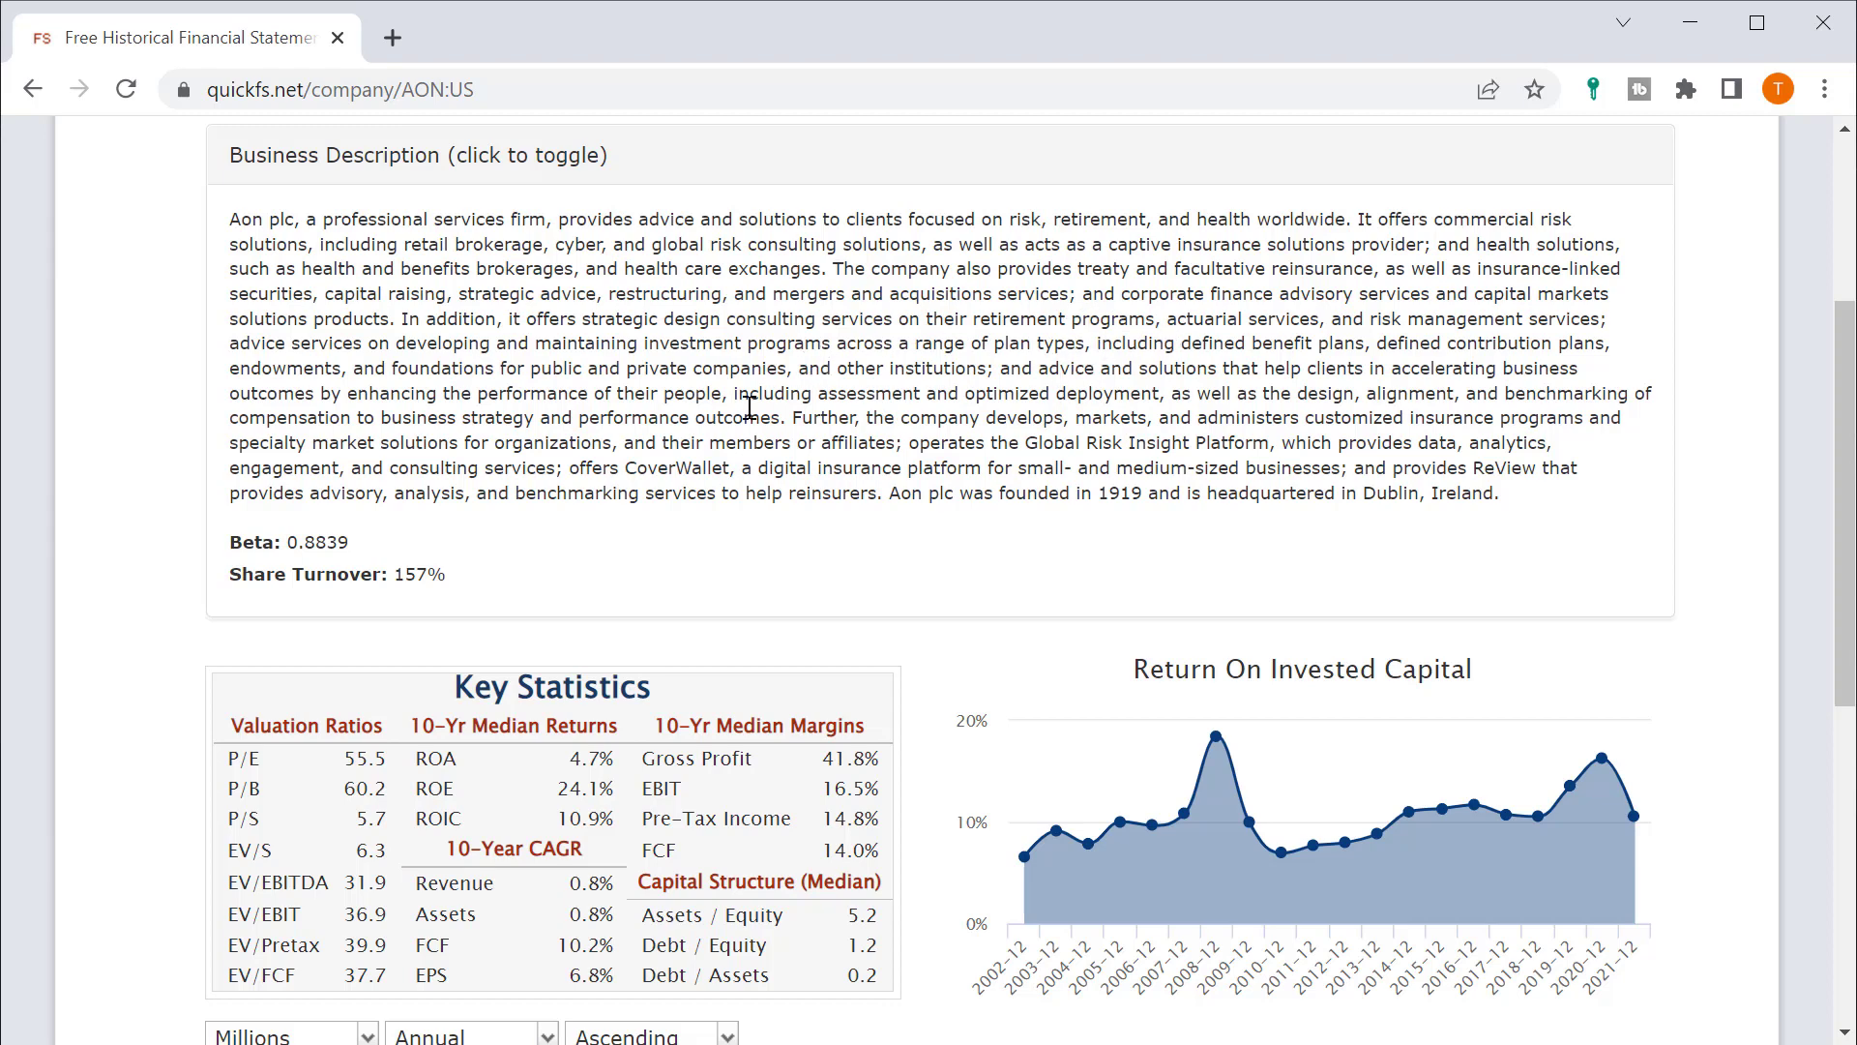
pyautogui.scroll(-1, 749, 408)
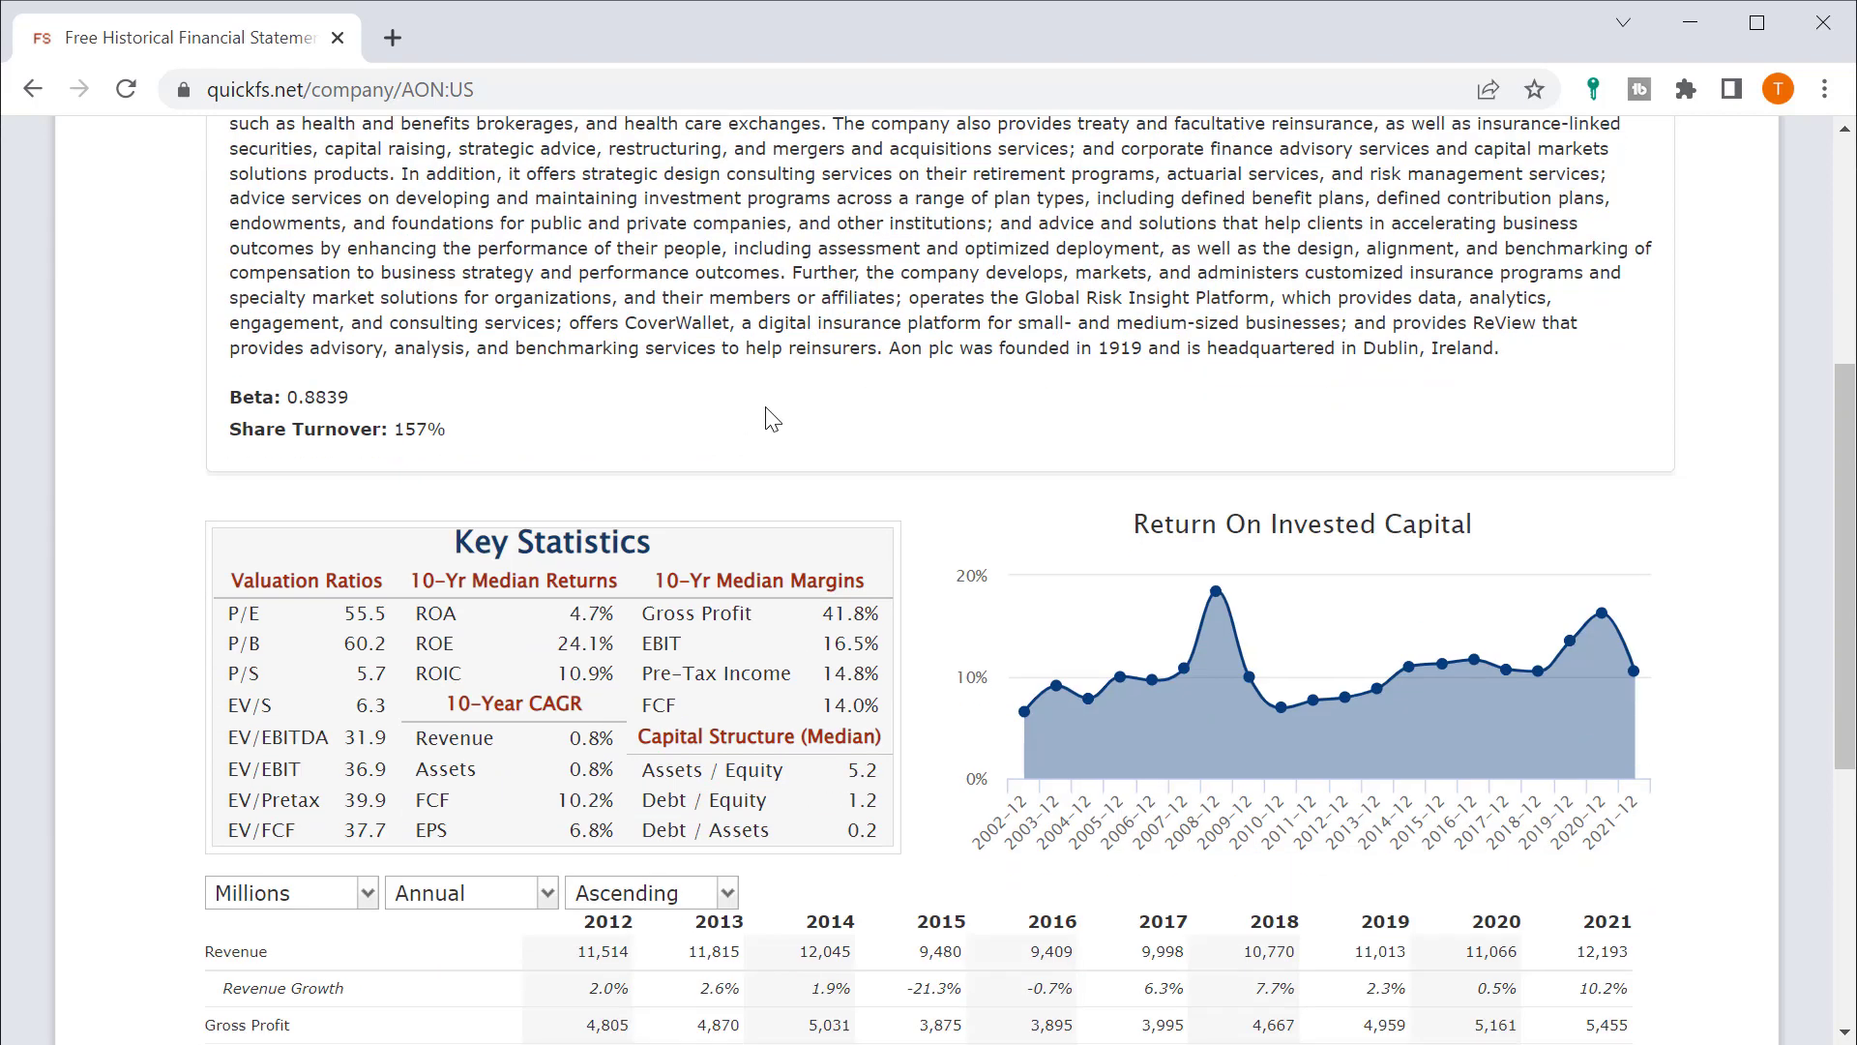
# Highlight the Beta value of 0.8839 in Key Statistics and scroll further down
pyautogui.doubleClick(335, 396)
pyautogui.click(341, 397)
pyautogui.moveTo(315, 396); pyautogui.dragTo(329, 397)
pyautogui.scroll(-3, 809, 317)
pyautogui.scroll(-1, 900, 253)
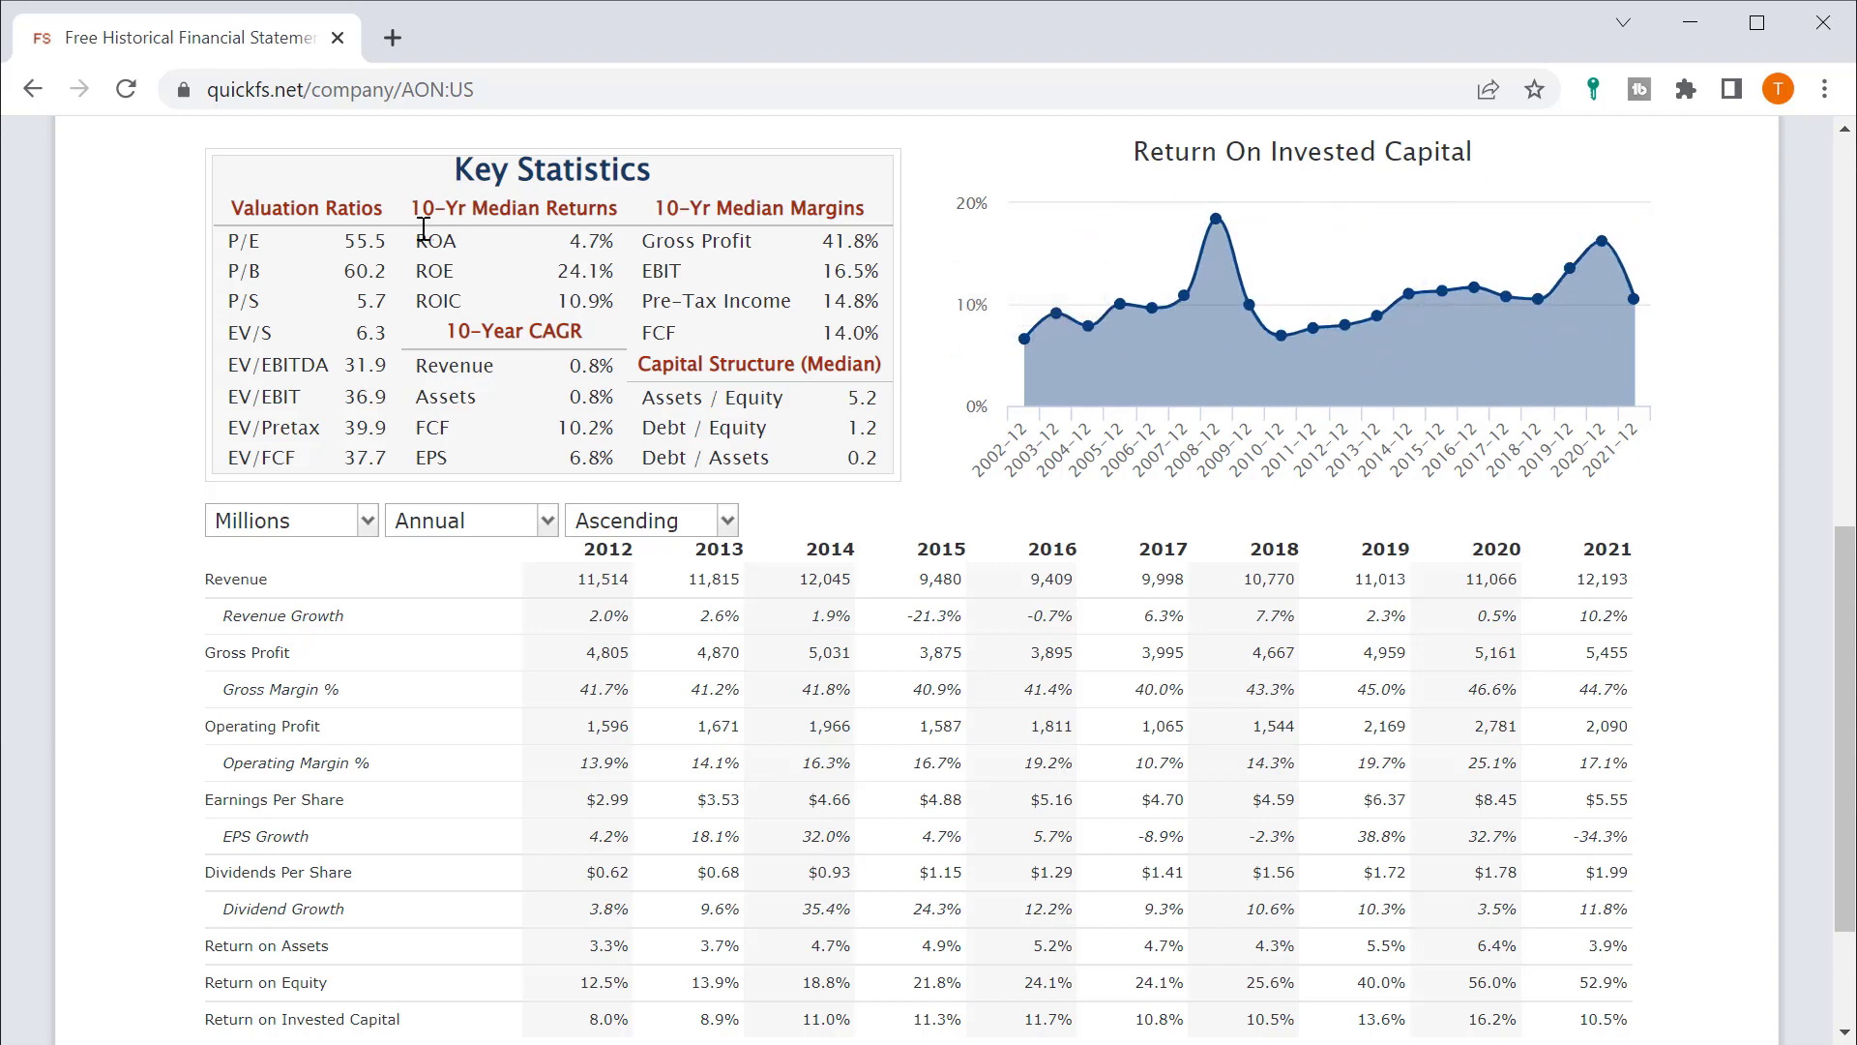
pyautogui.moveTo(417, 240); pyautogui.dragTo(615, 272)
pyautogui.click(562, 272)
pyautogui.click(598, 272)
pyautogui.moveTo(613, 301); pyautogui.dragTo(563, 301)
pyautogui.click(573, 302)
pyautogui.doubleClick(428, 373)
pyautogui.click(591, 374)
pyautogui.moveTo(440, 397); pyautogui.dragTo(566, 401)
pyautogui.click(624, 398)
pyautogui.moveTo(585, 581); pyautogui.dragTo(1644, 588)
pyautogui.click(1630, 578)
pyautogui.moveTo(619, 447); pyautogui.dragTo(578, 459)
pyautogui.click(544, 460)
pyautogui.scroll(-3, 543, 461)
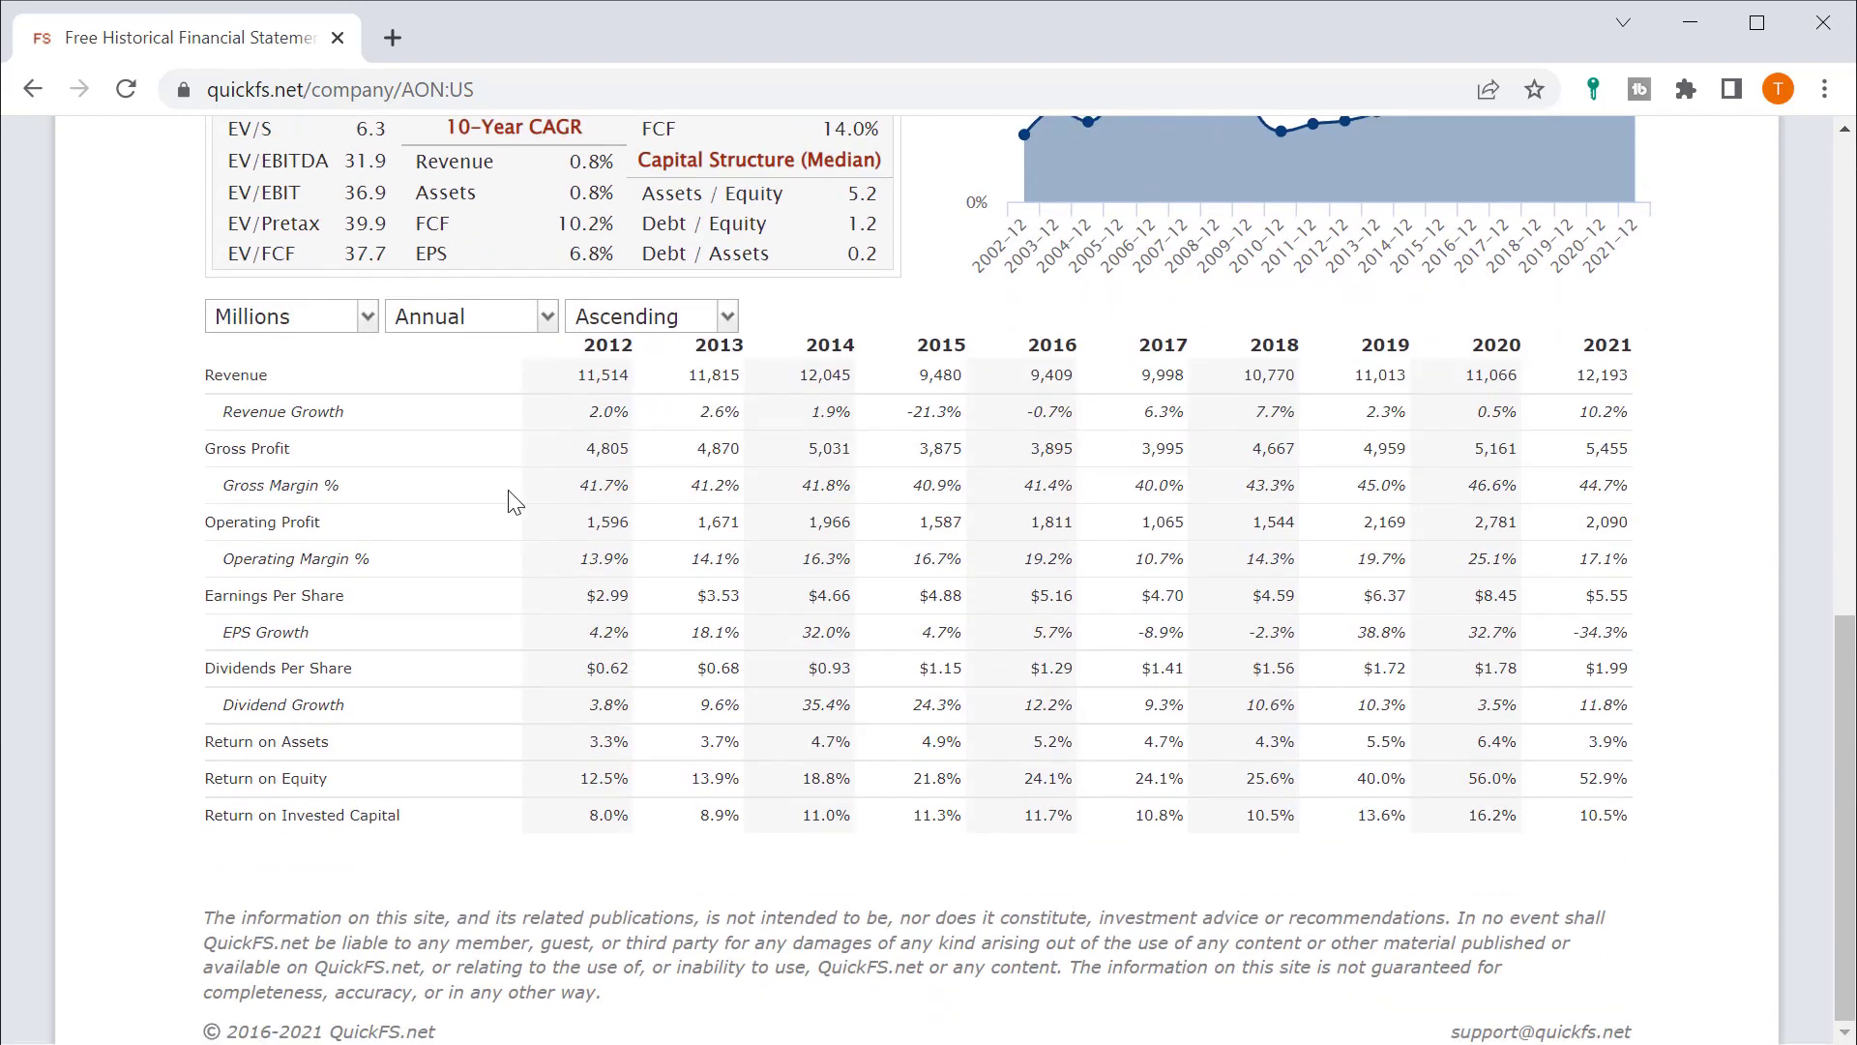
pyautogui.scroll(2, 1112, 729)
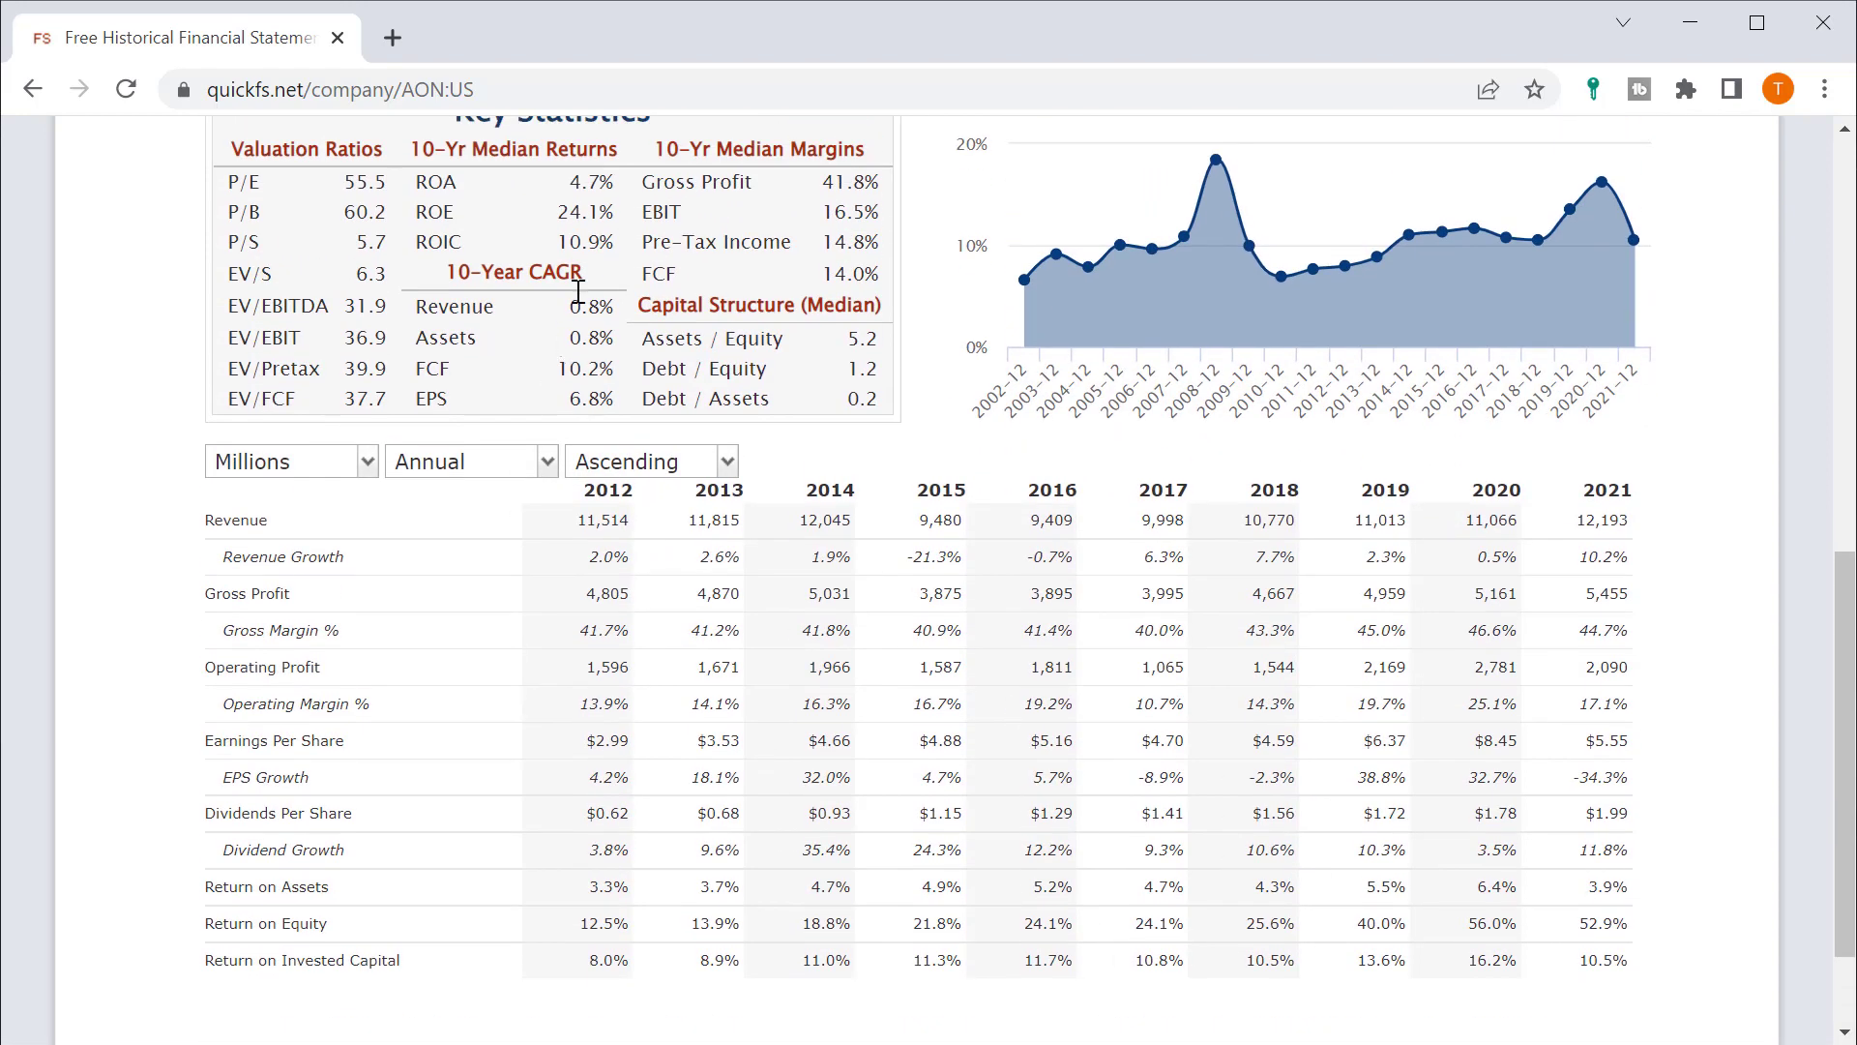
pyautogui.scroll(2, 596, 398)
pyautogui.moveTo(226, 327); pyautogui.dragTo(390, 329)
pyautogui.click(392, 336)
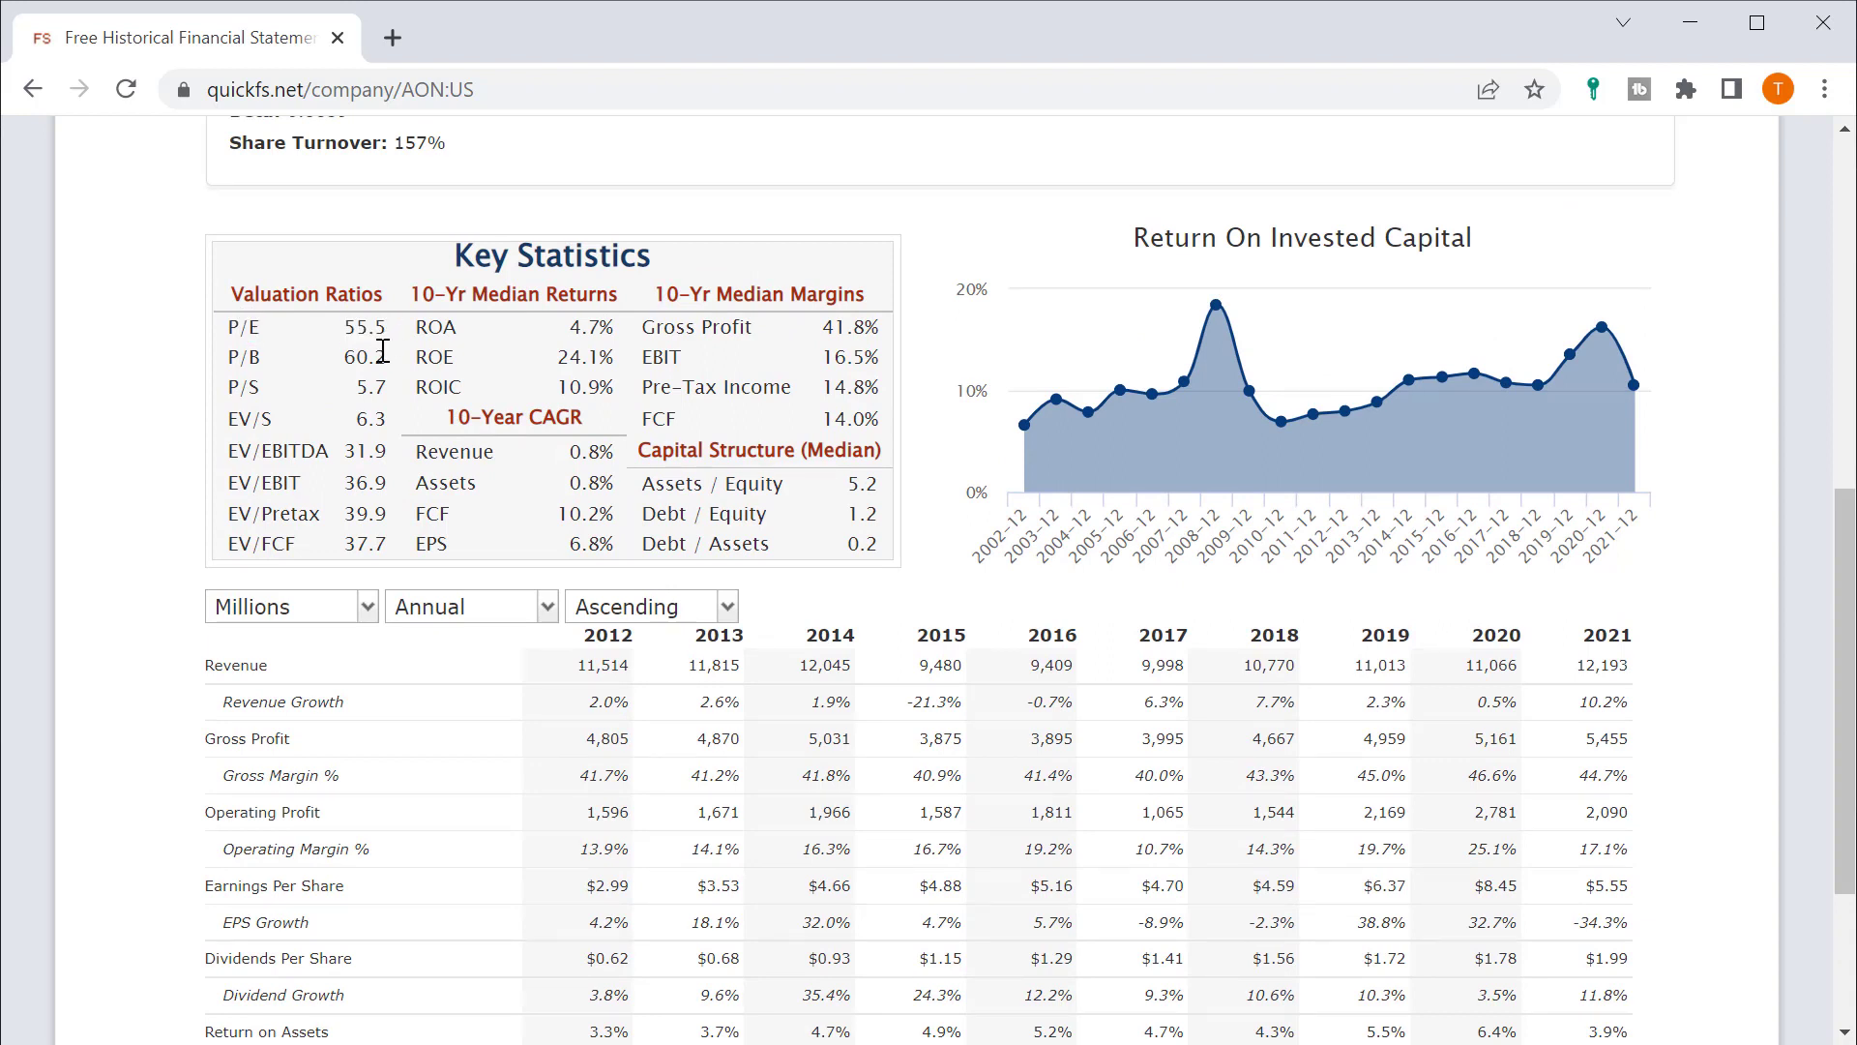
pyautogui.moveTo(426, 452); pyautogui.dragTo(638, 457)
pyautogui.click(638, 456)
pyautogui.scroll(-3, 1037, 571)
pyautogui.scroll(9, 1306, 371)
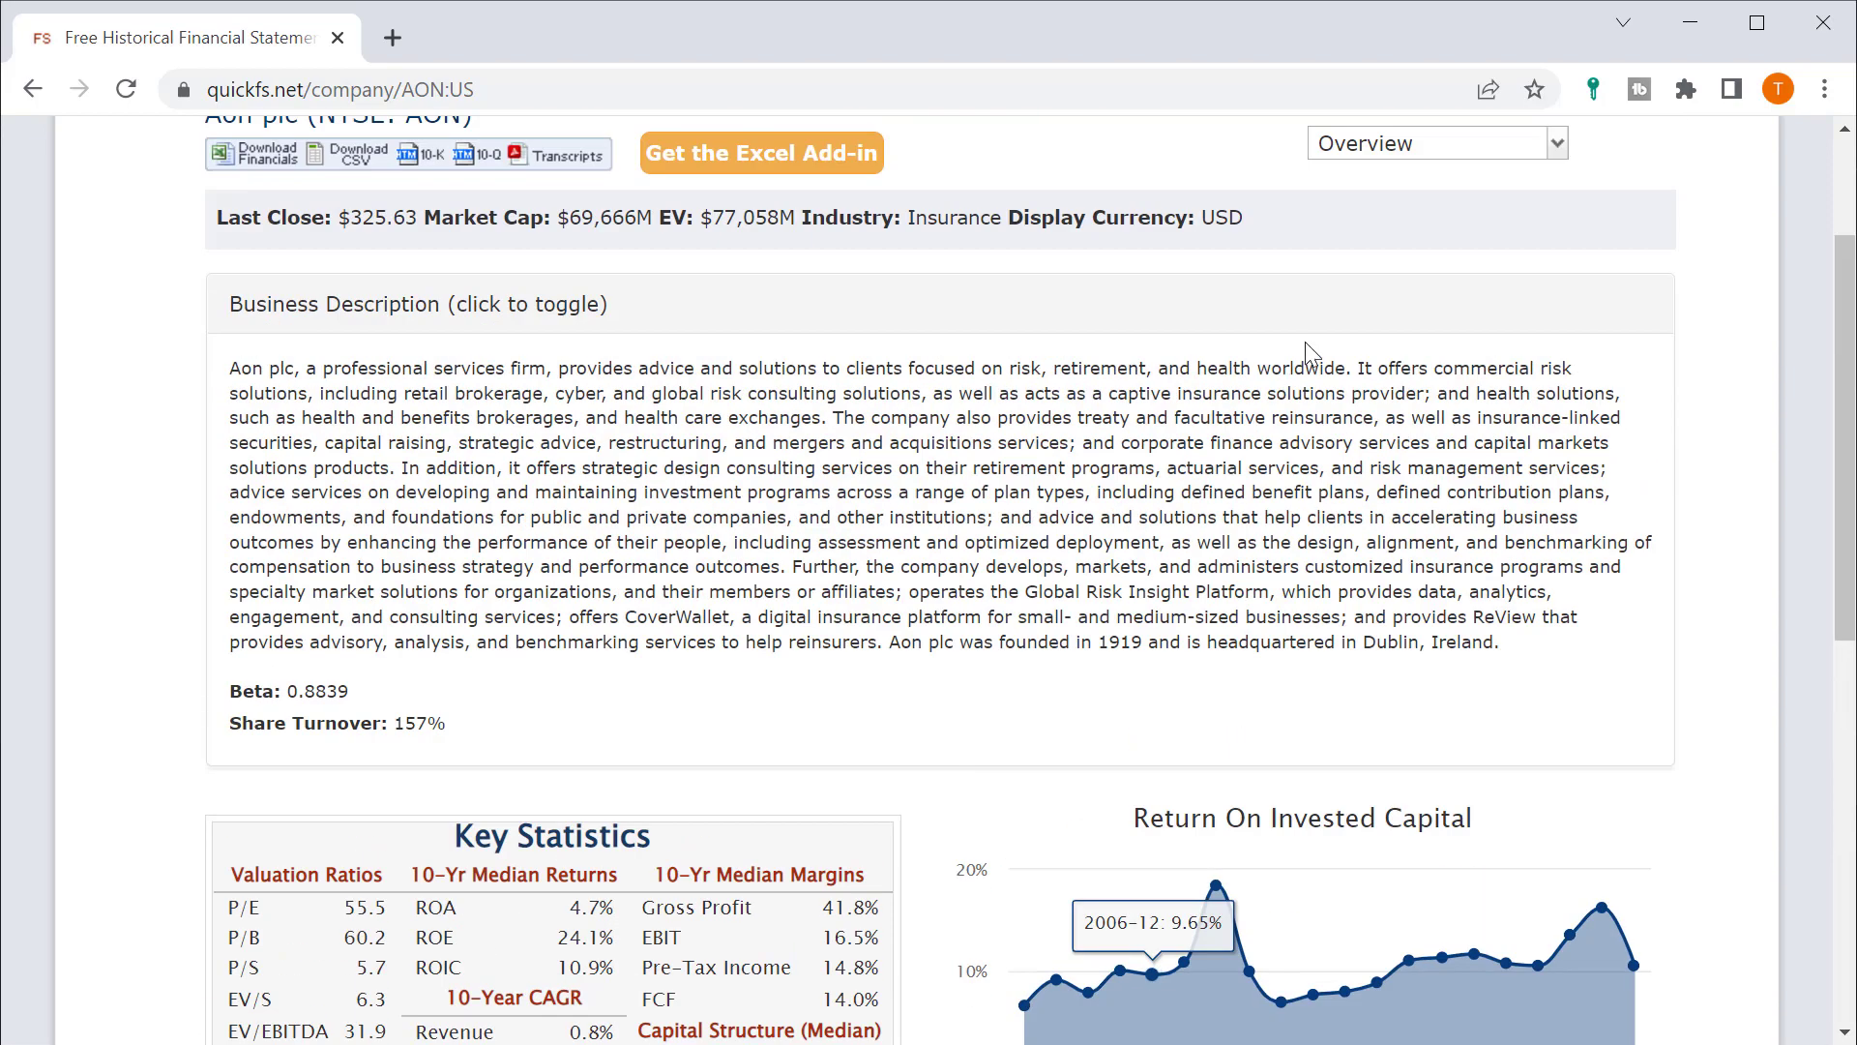
# Switch to Aon's income statement and highlight the diluted share counts
pyautogui.click(1455, 152)
pyautogui.click(1393, 221)
pyautogui.scroll(-3, 794, 577)
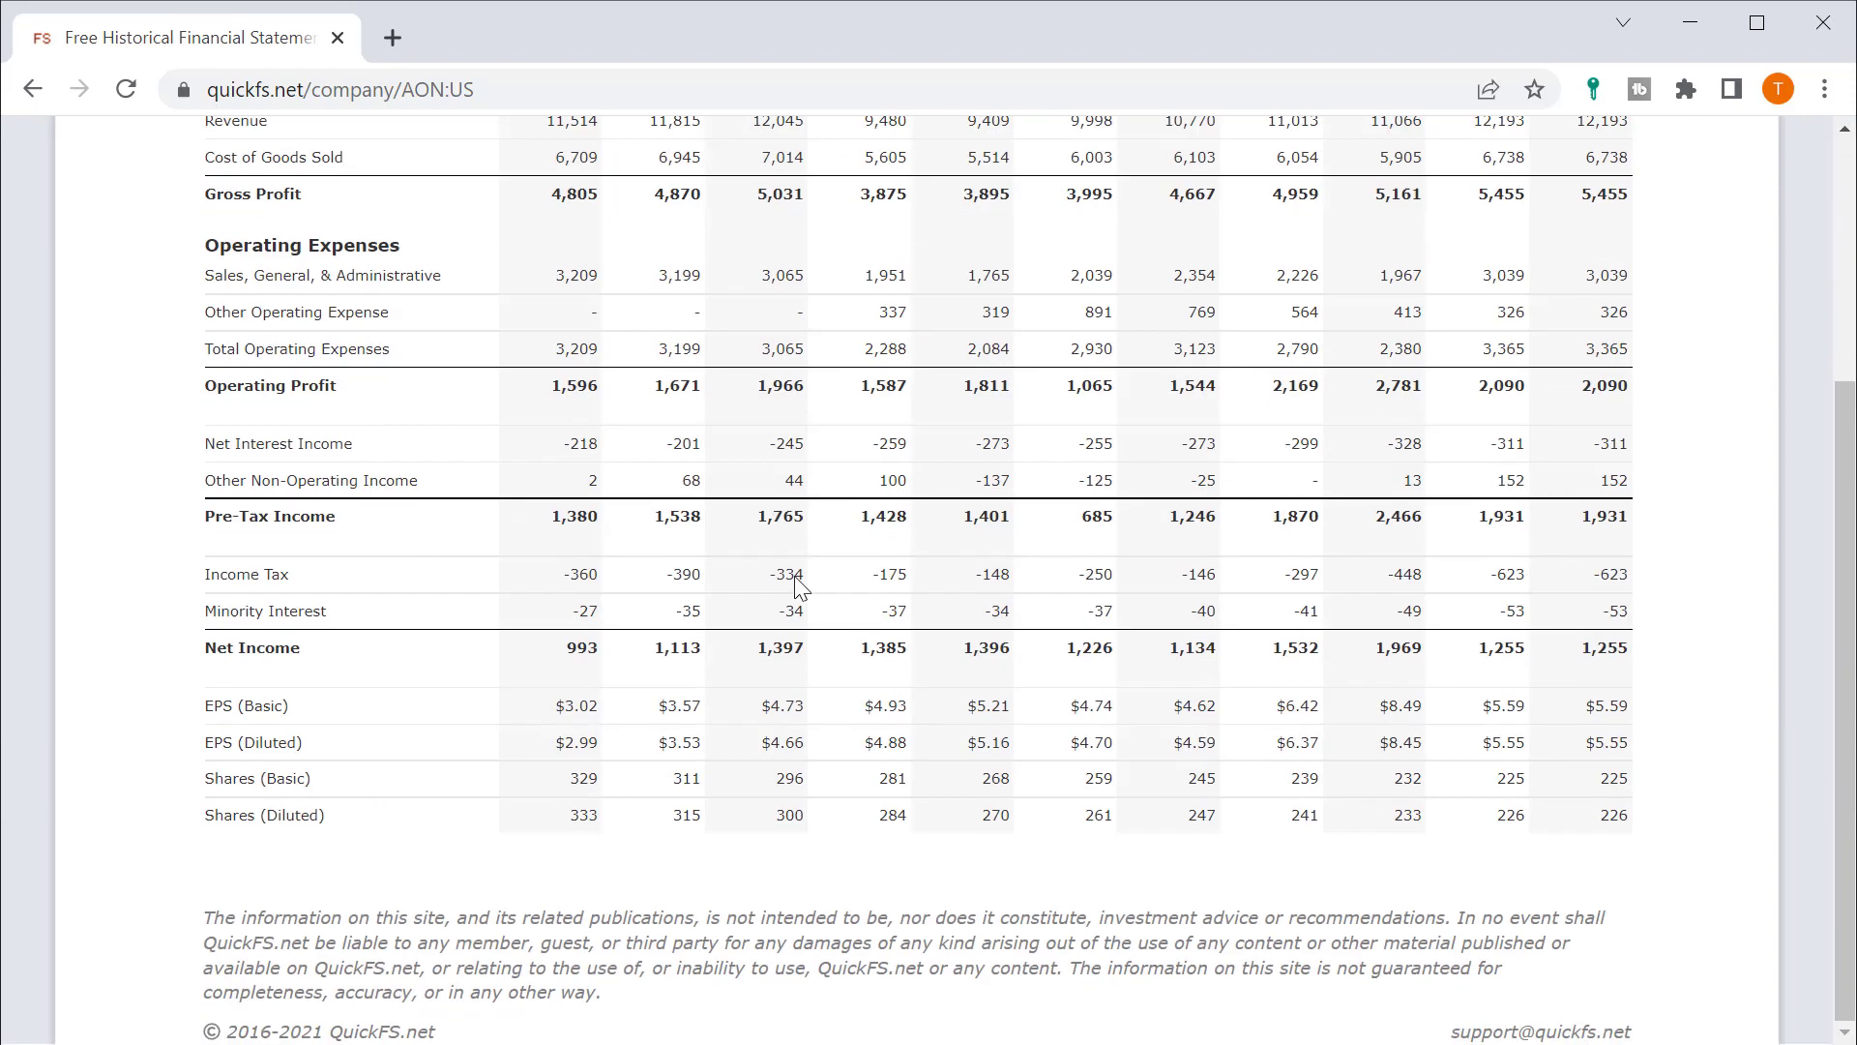
pyautogui.moveTo(601, 815); pyautogui.dragTo(1599, 803)
pyautogui.click(645, 828)
pyautogui.click(1600, 812)
# Highlight Net Income for 2012 (993), 2020 (1,969) and 2021 (1,255)
pyautogui.moveTo(565, 656); pyautogui.dragTo(602, 655)
pyautogui.click(602, 655)
pyautogui.scroll(3, 677, 580)
pyautogui.scroll(-1, 967, 580)
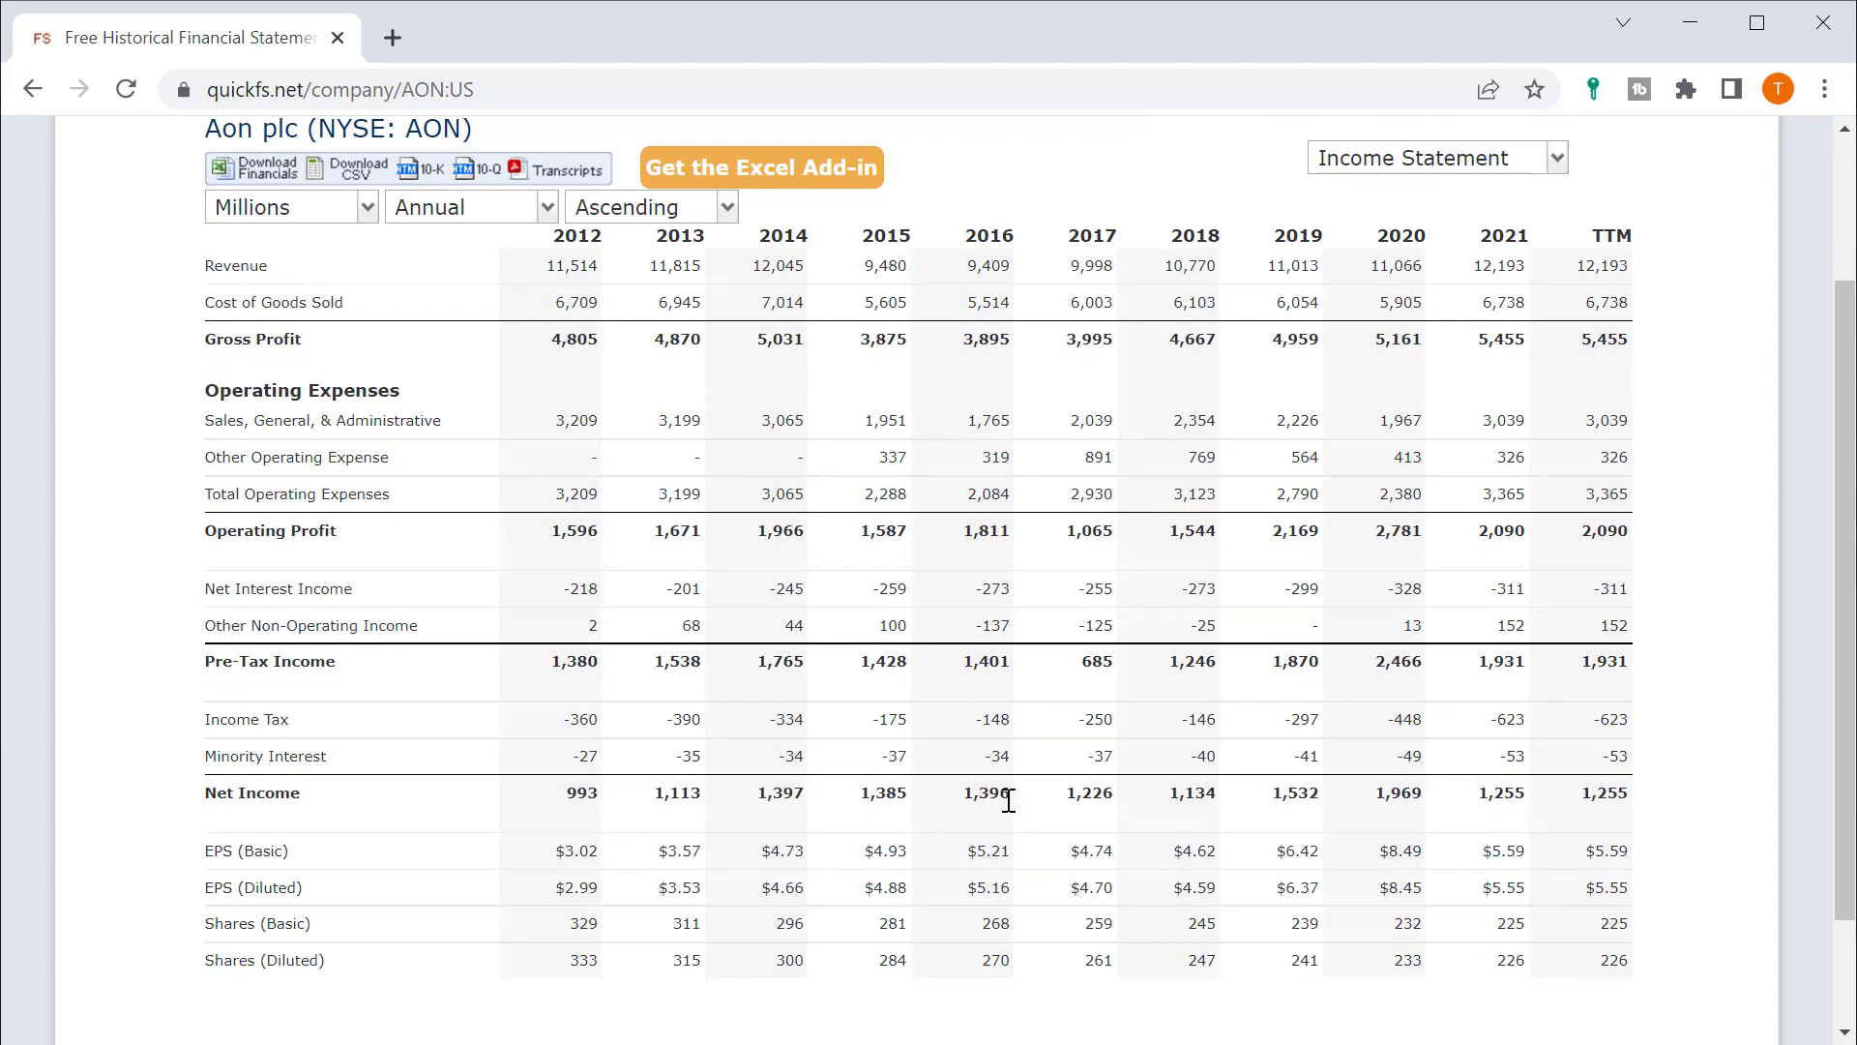
pyautogui.moveTo(1424, 787); pyautogui.dragTo(1365, 787)
pyautogui.click(1446, 804)
pyautogui.moveTo(1487, 801); pyautogui.dragTo(1557, 795)
pyautogui.click(1546, 799)
# Highlight the Revenue figures from 2012 onward
pyautogui.moveTo(527, 269); pyautogui.dragTo(1145, 273)
pyautogui.click(1151, 488)
pyautogui.scroll(3, 1361, 851)
# Switch to the balance sheet and highlight the 2011 PP&E value
pyautogui.click(1399, 373)
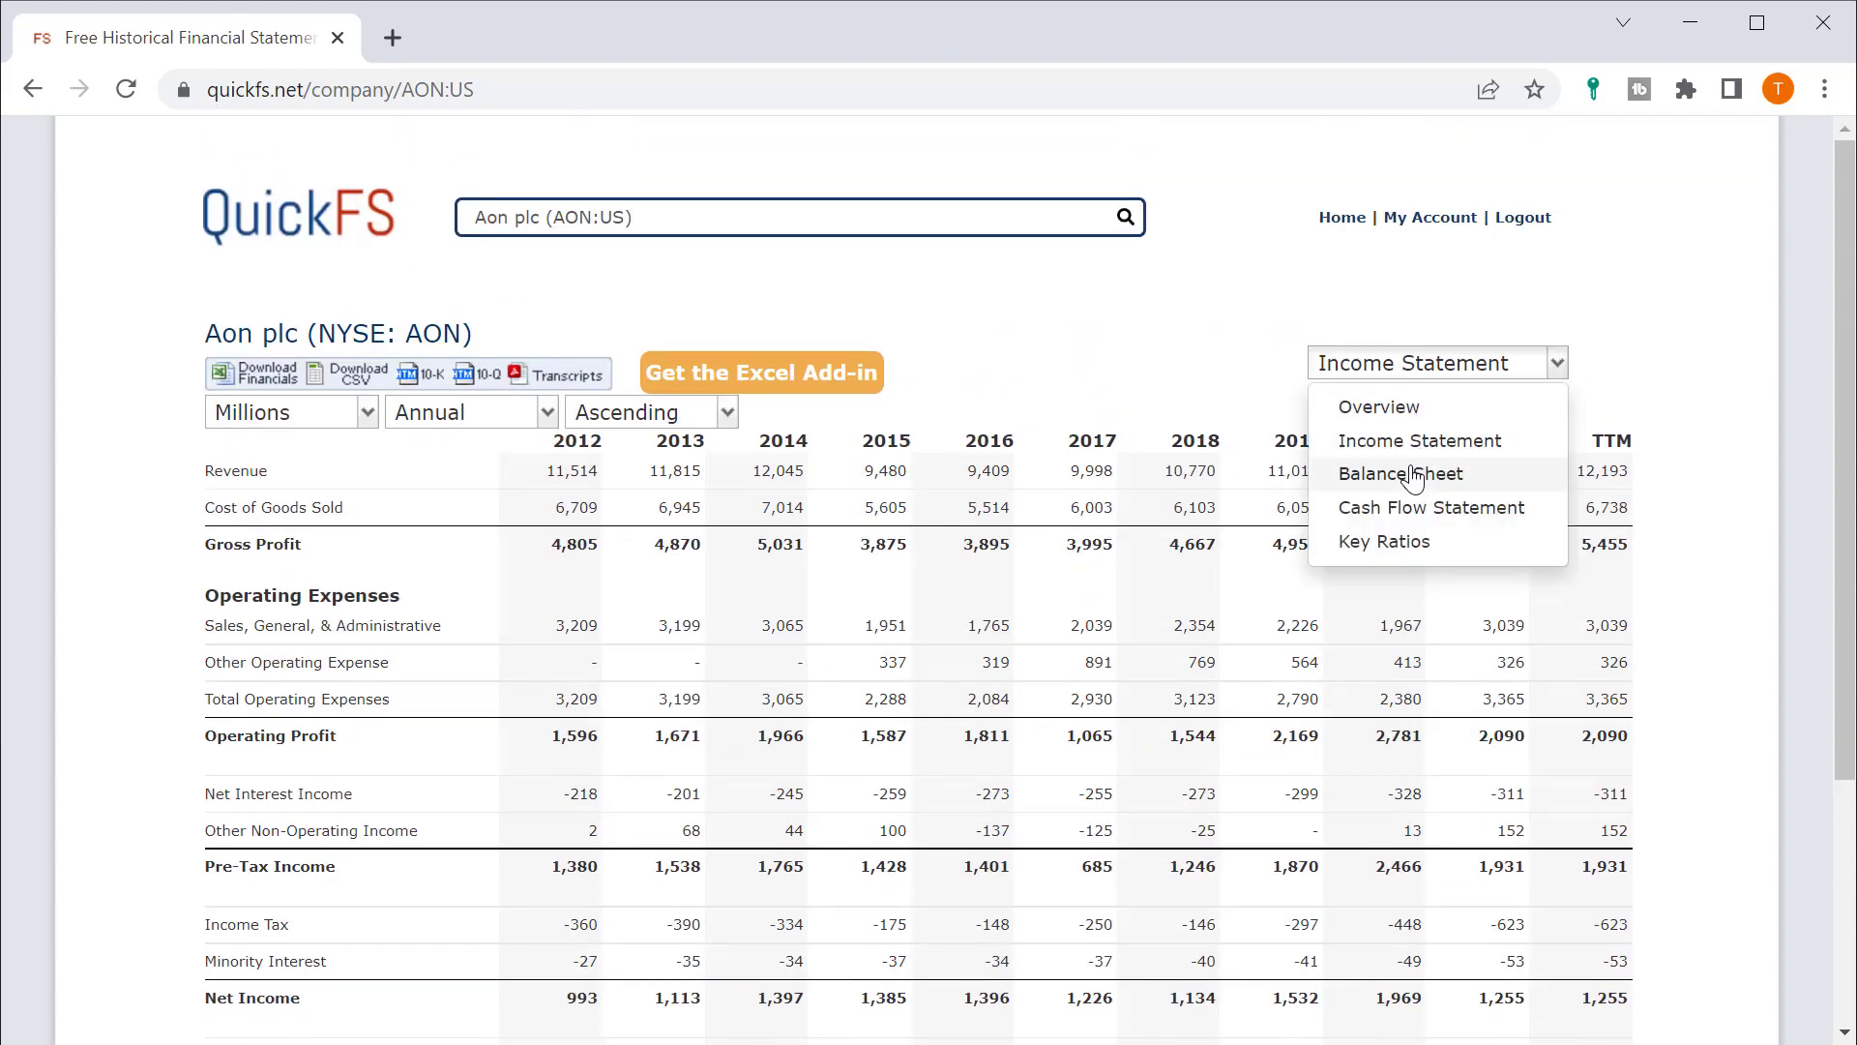
pyautogui.click(1413, 476)
pyautogui.scroll(-3, 729, 601)
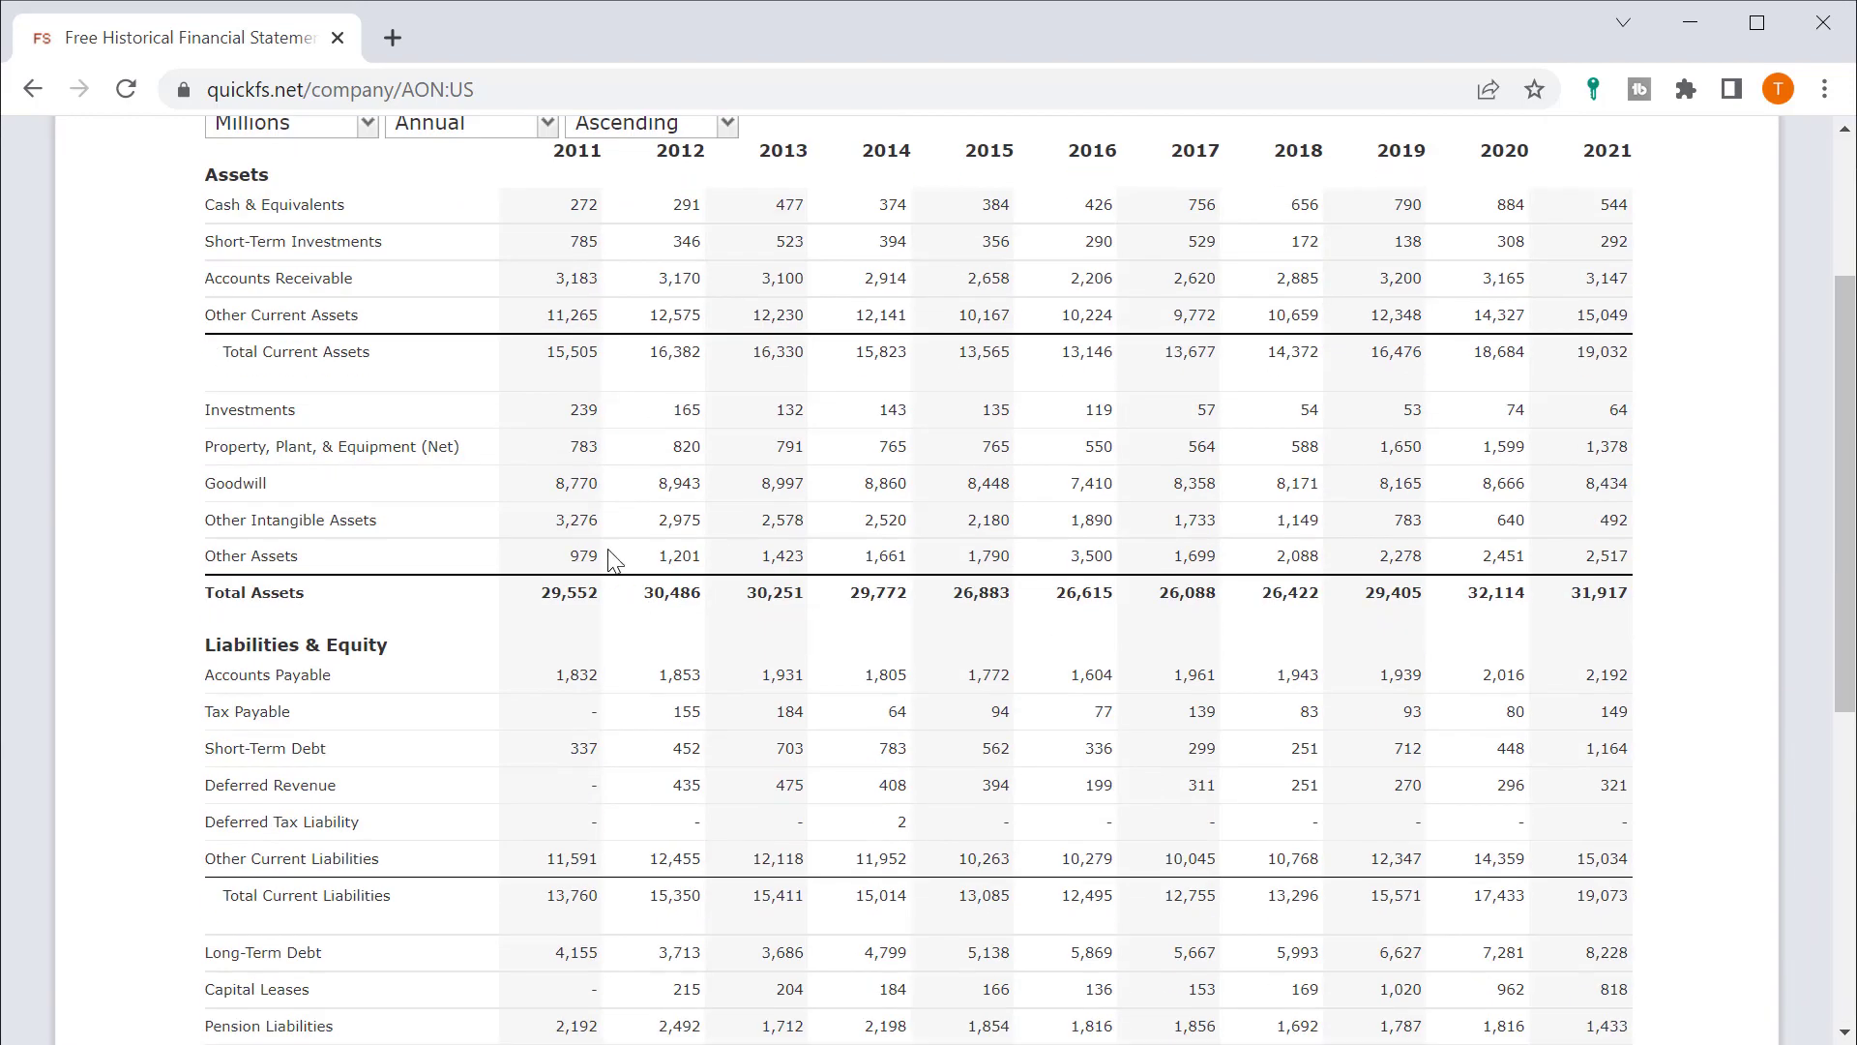
pyautogui.moveTo(577, 446); pyautogui.dragTo(621, 452)
pyautogui.click(641, 460)
# Scroll down to highlight the 2011 Long-Term Debt of 4,155
pyautogui.scroll(-1, 682, 510)
pyautogui.scroll(-2, 682, 509)
pyautogui.scroll(-1, 578, 465)
pyautogui.scroll(-2, 577, 466)
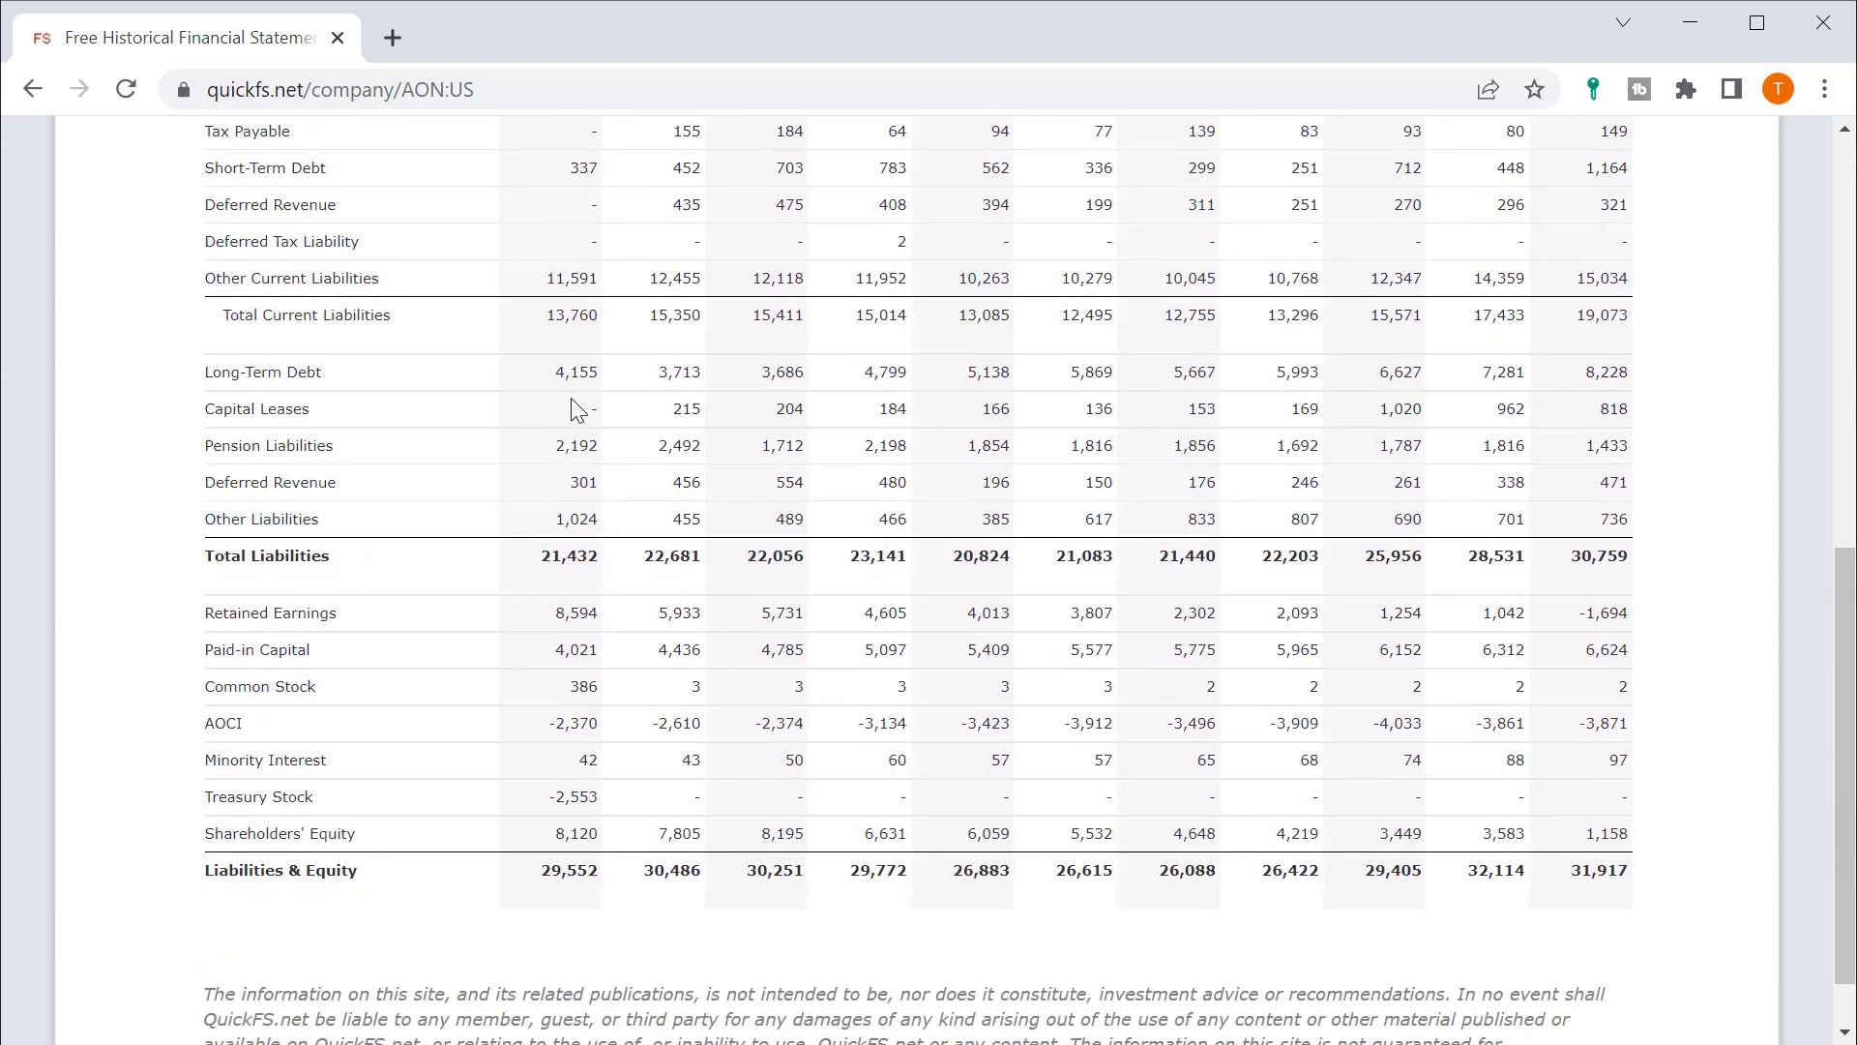
pyautogui.moveTo(542, 379); pyautogui.dragTo(609, 385)
pyautogui.click(619, 387)
pyautogui.scroll(4, 966, 636)
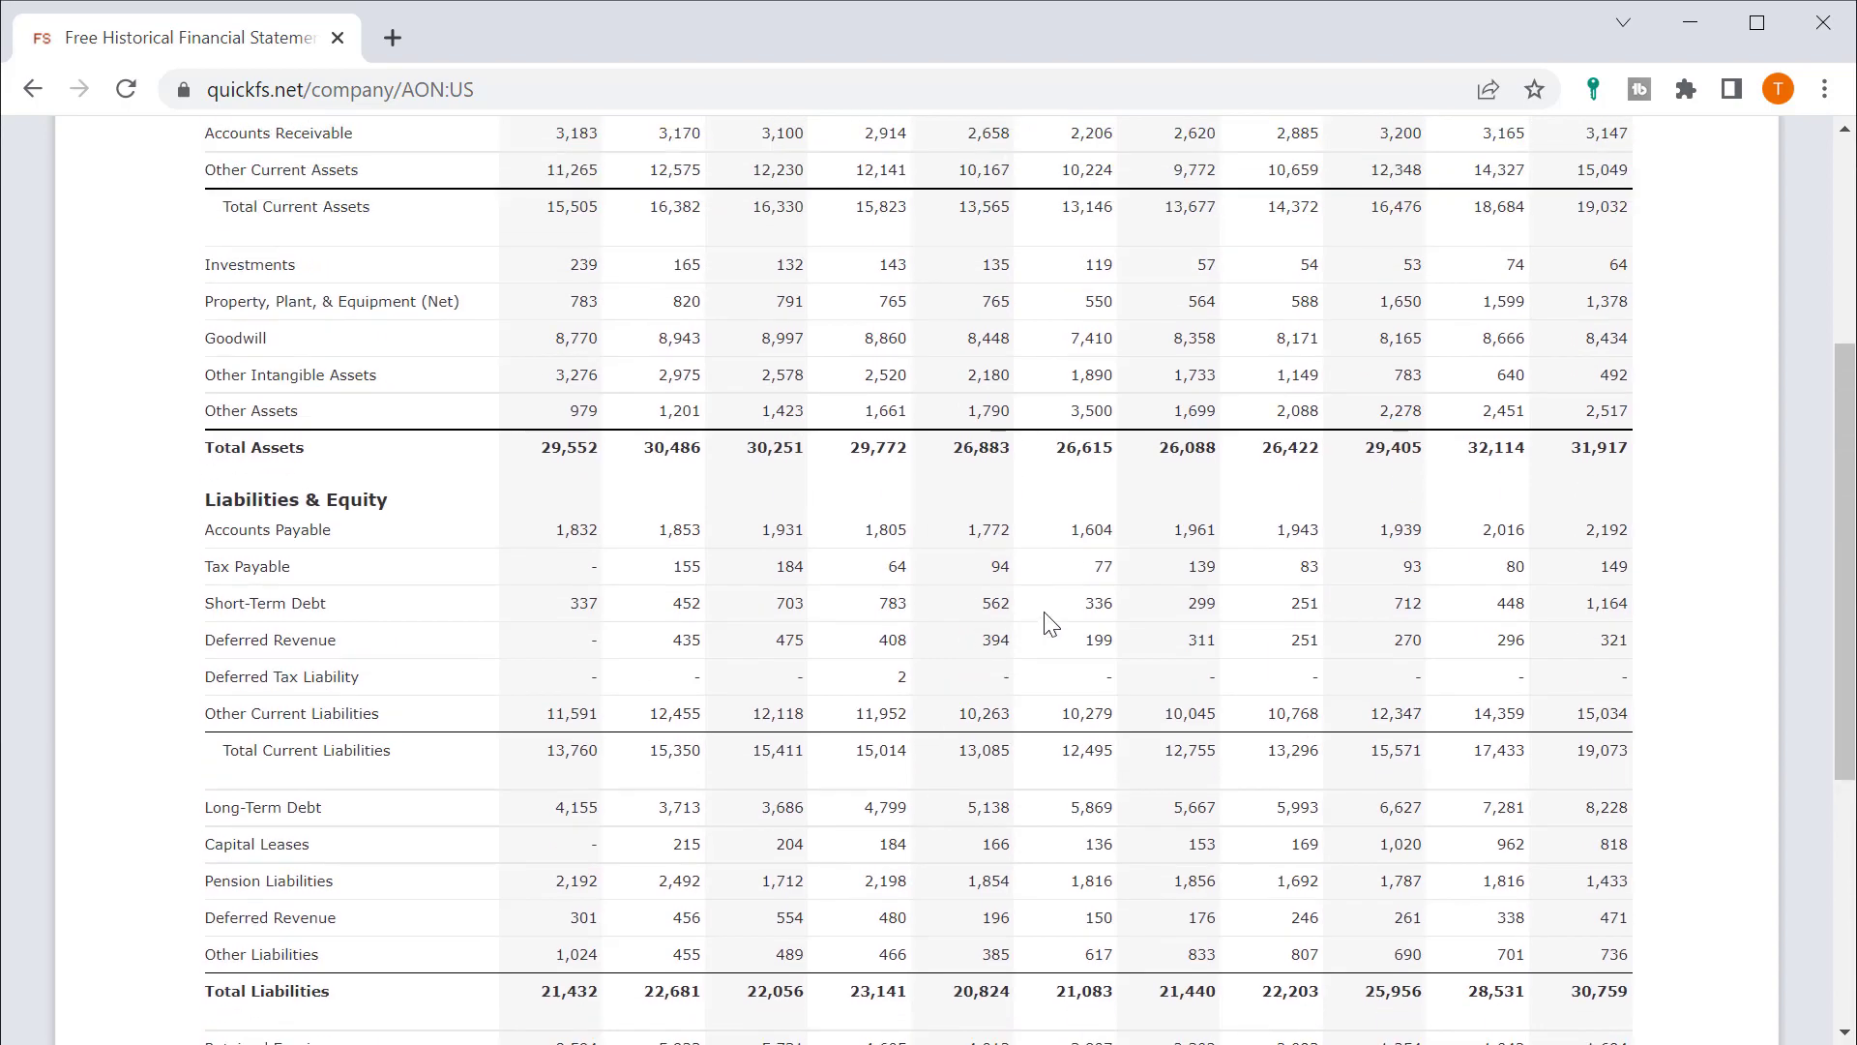
pyautogui.scroll(5, 1141, 561)
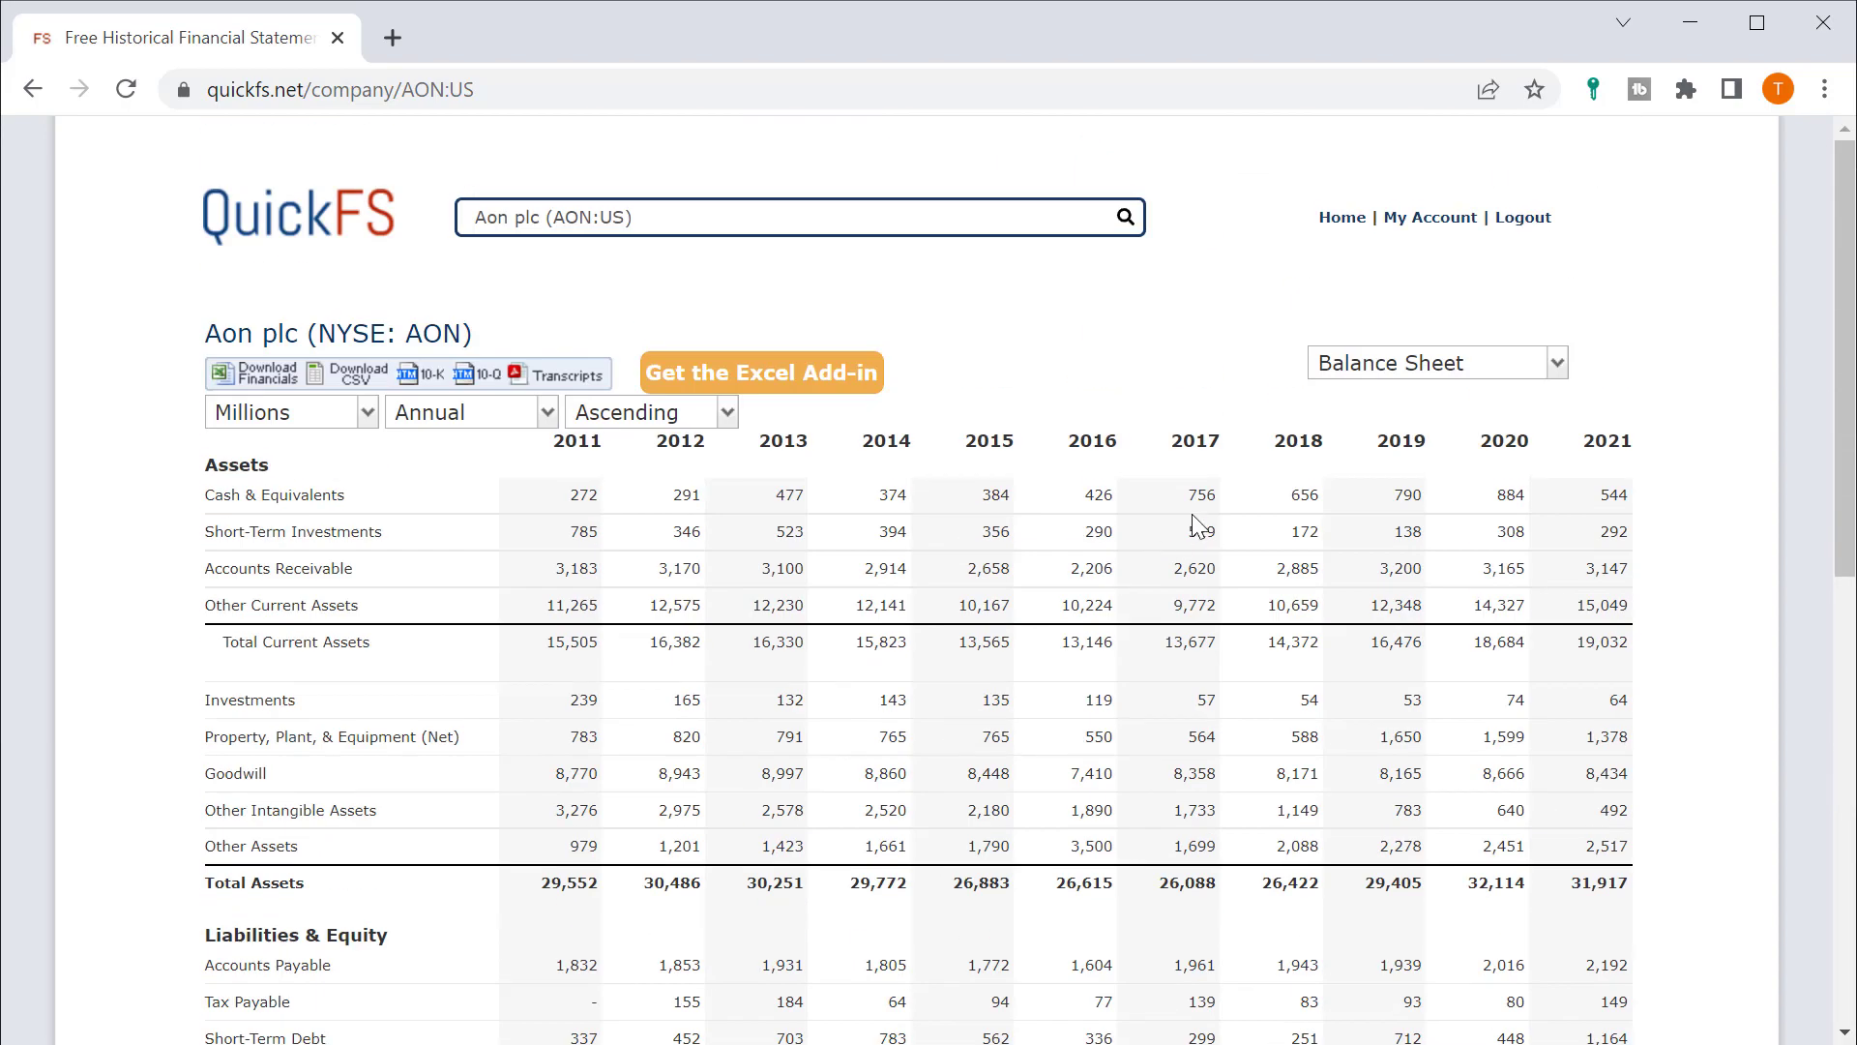
# Switch from the income statement to Aon's cash flow statement
pyautogui.click(1465, 370)
pyautogui.click(1185, 367)
pyautogui.click(1405, 363)
pyautogui.click(1388, 443)
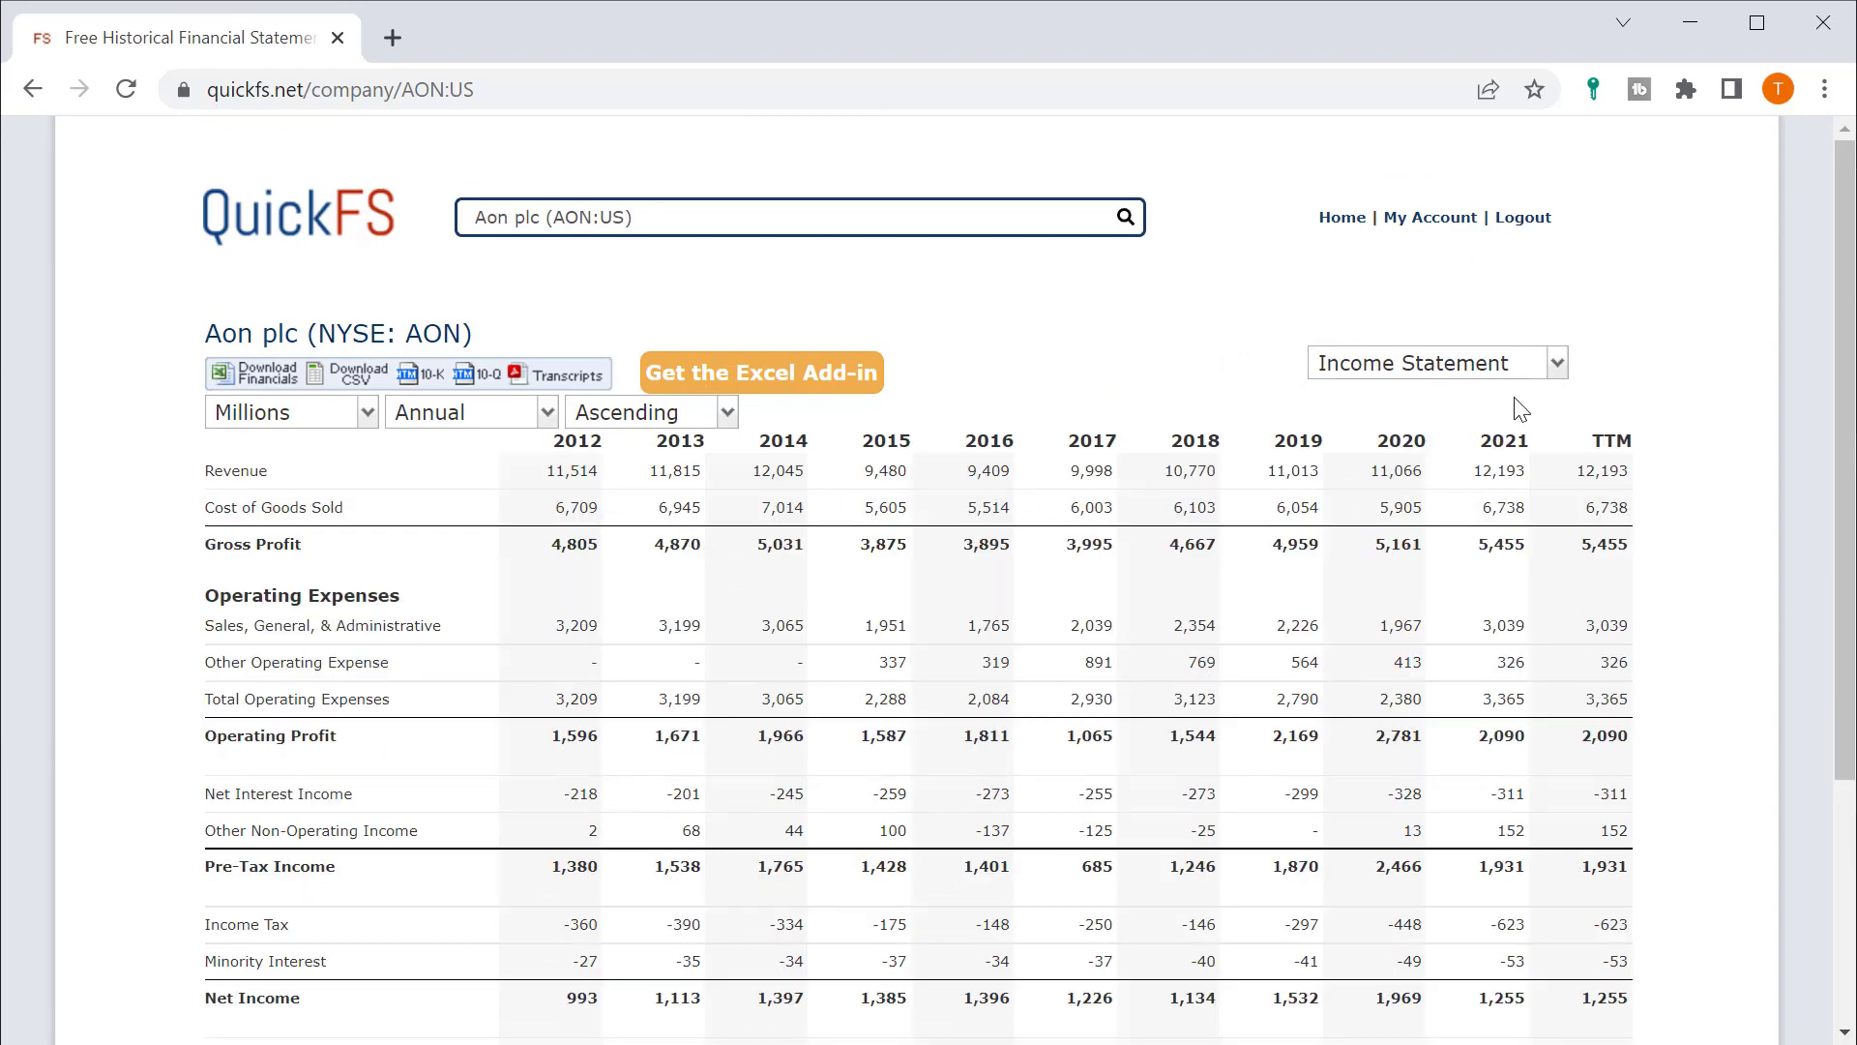
pyautogui.click(1472, 387)
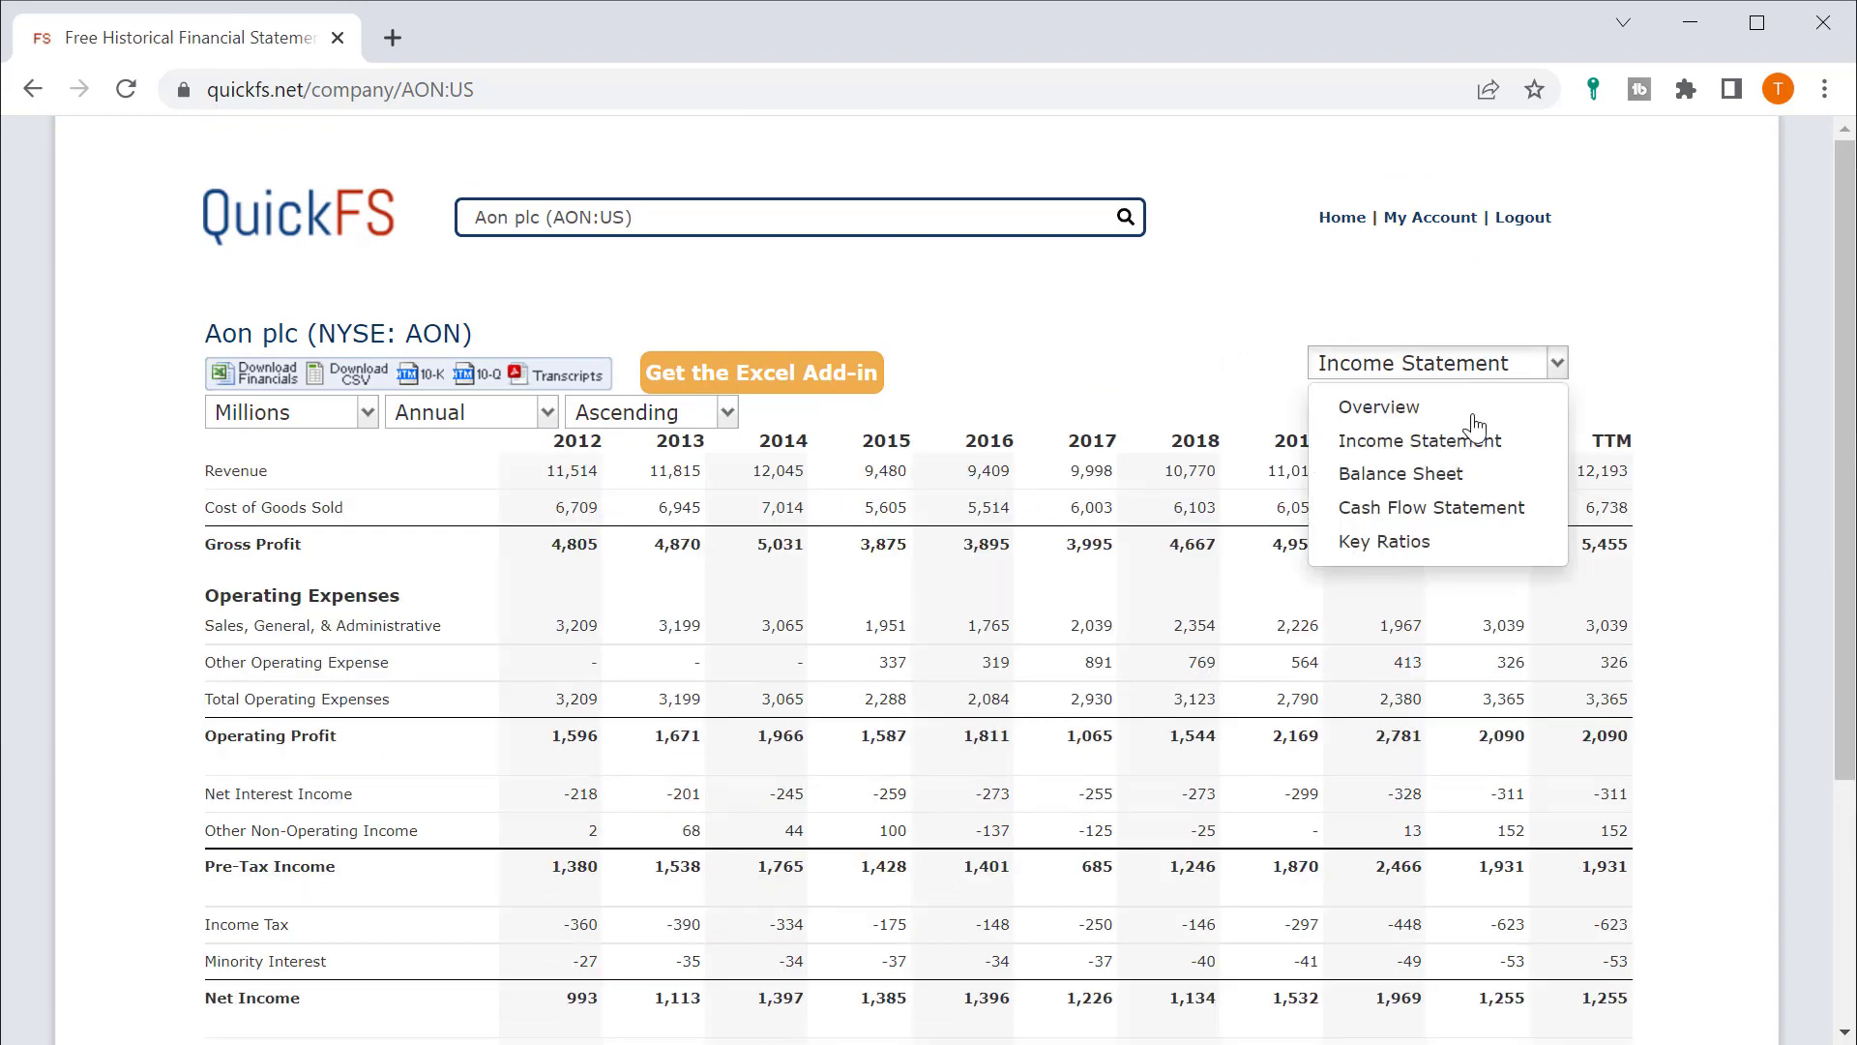
pyautogui.click(1514, 509)
pyautogui.scroll(-1, 716, 697)
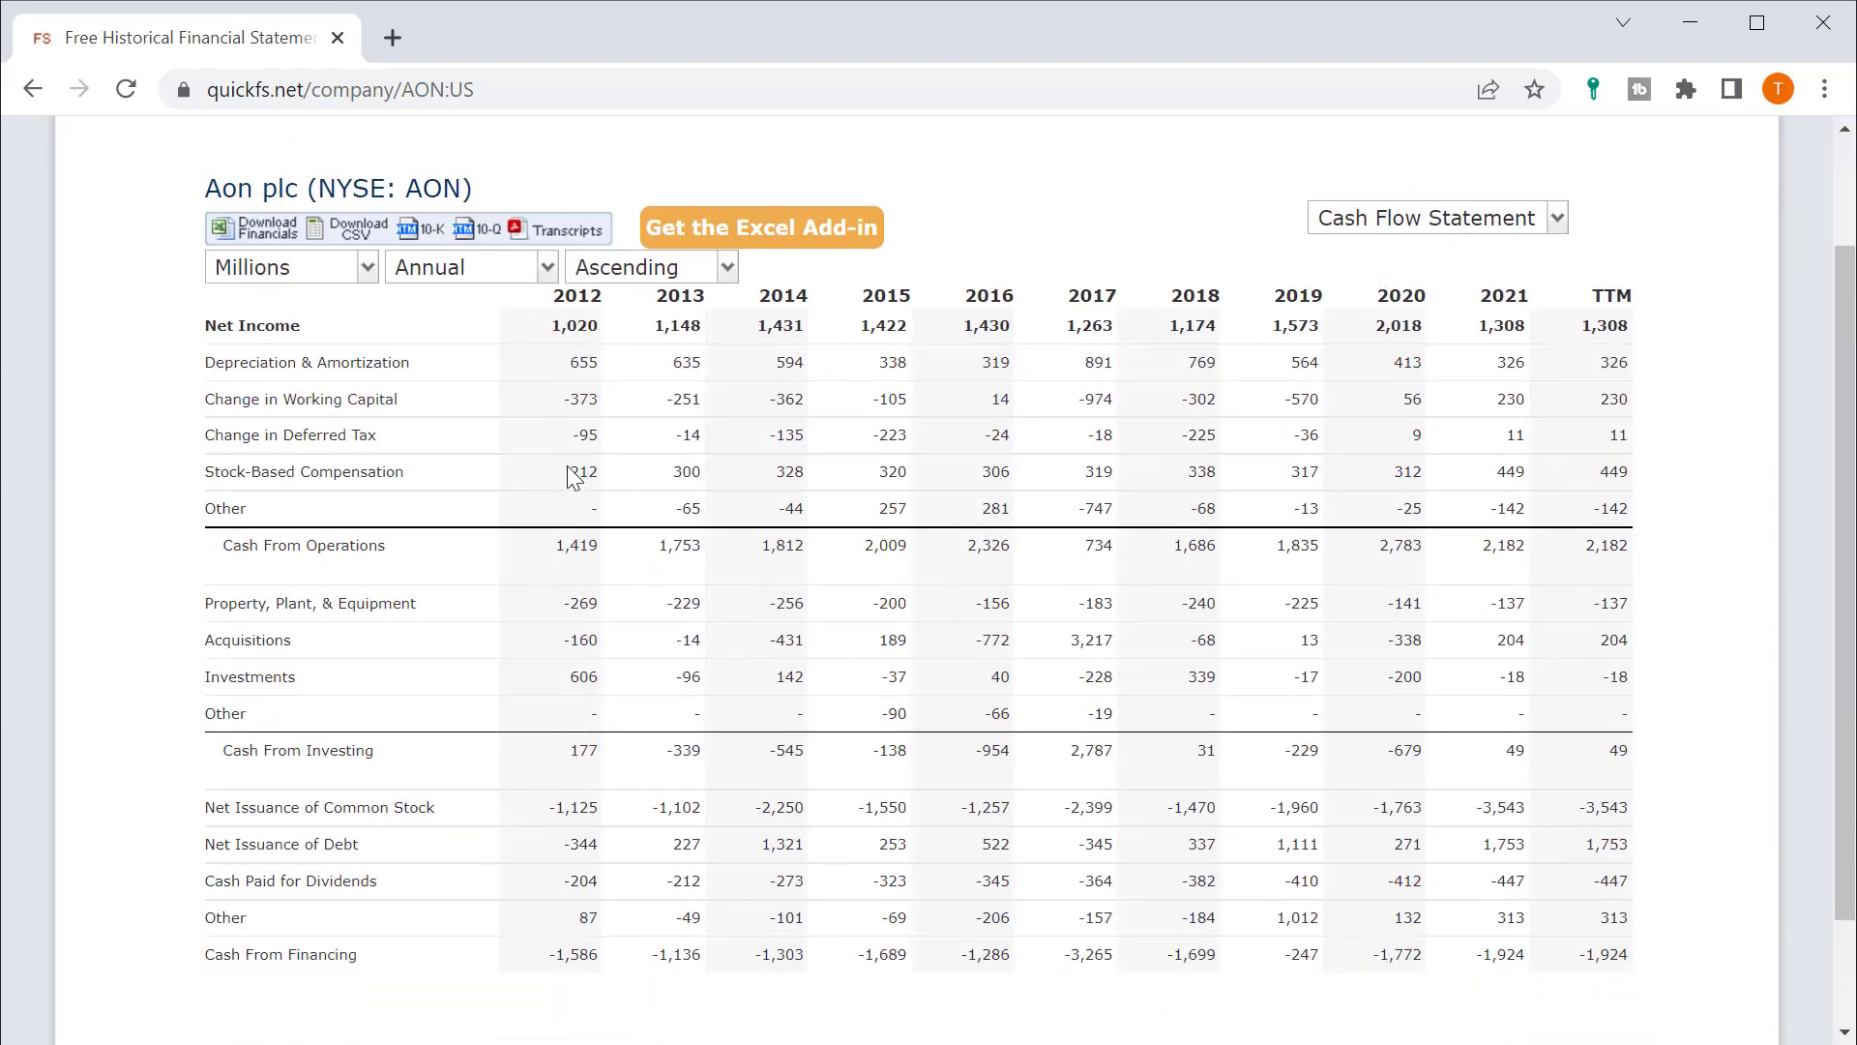
# Highlight Stock-Based Compensation for 2012–2021 and Net Issuance of Common Stock across years
pyautogui.moveTo(569, 471); pyautogui.dragTo(1645, 468)
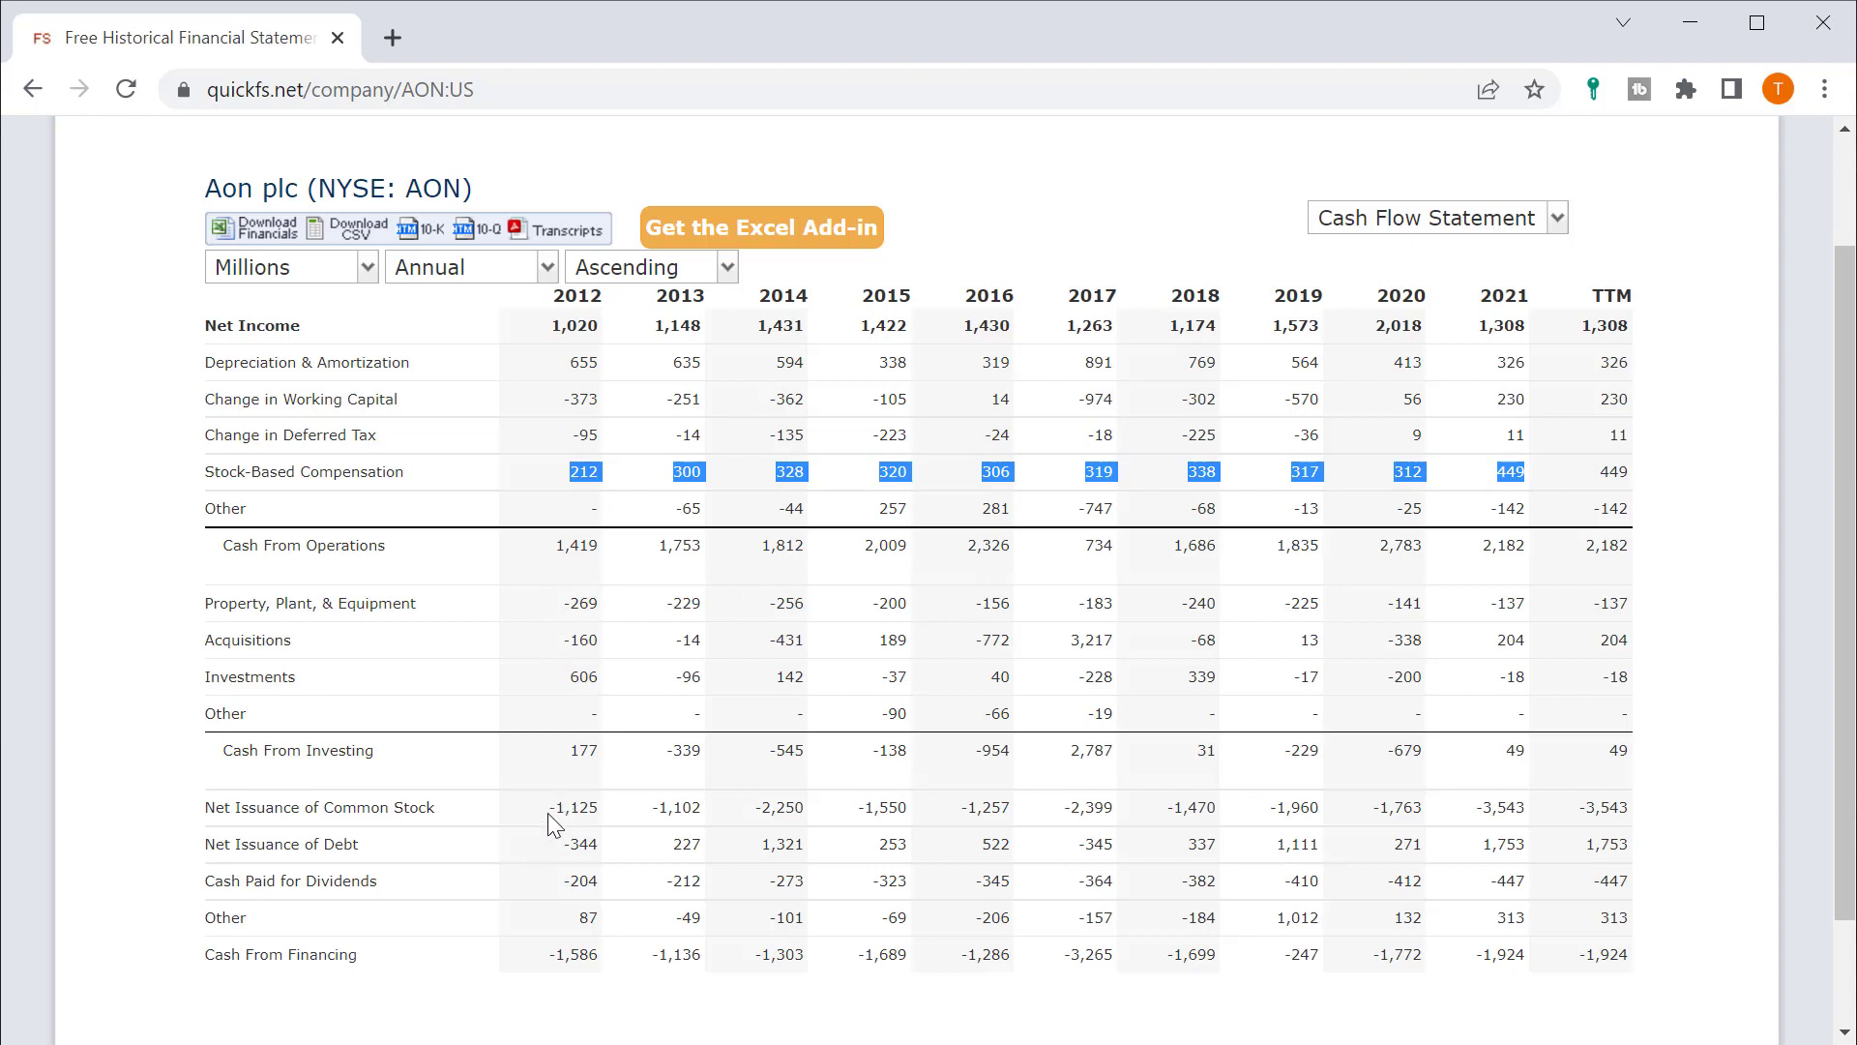
pyautogui.click(558, 842)
pyautogui.moveTo(556, 809); pyautogui.dragTo(1570, 803)
pyautogui.click(1517, 808)
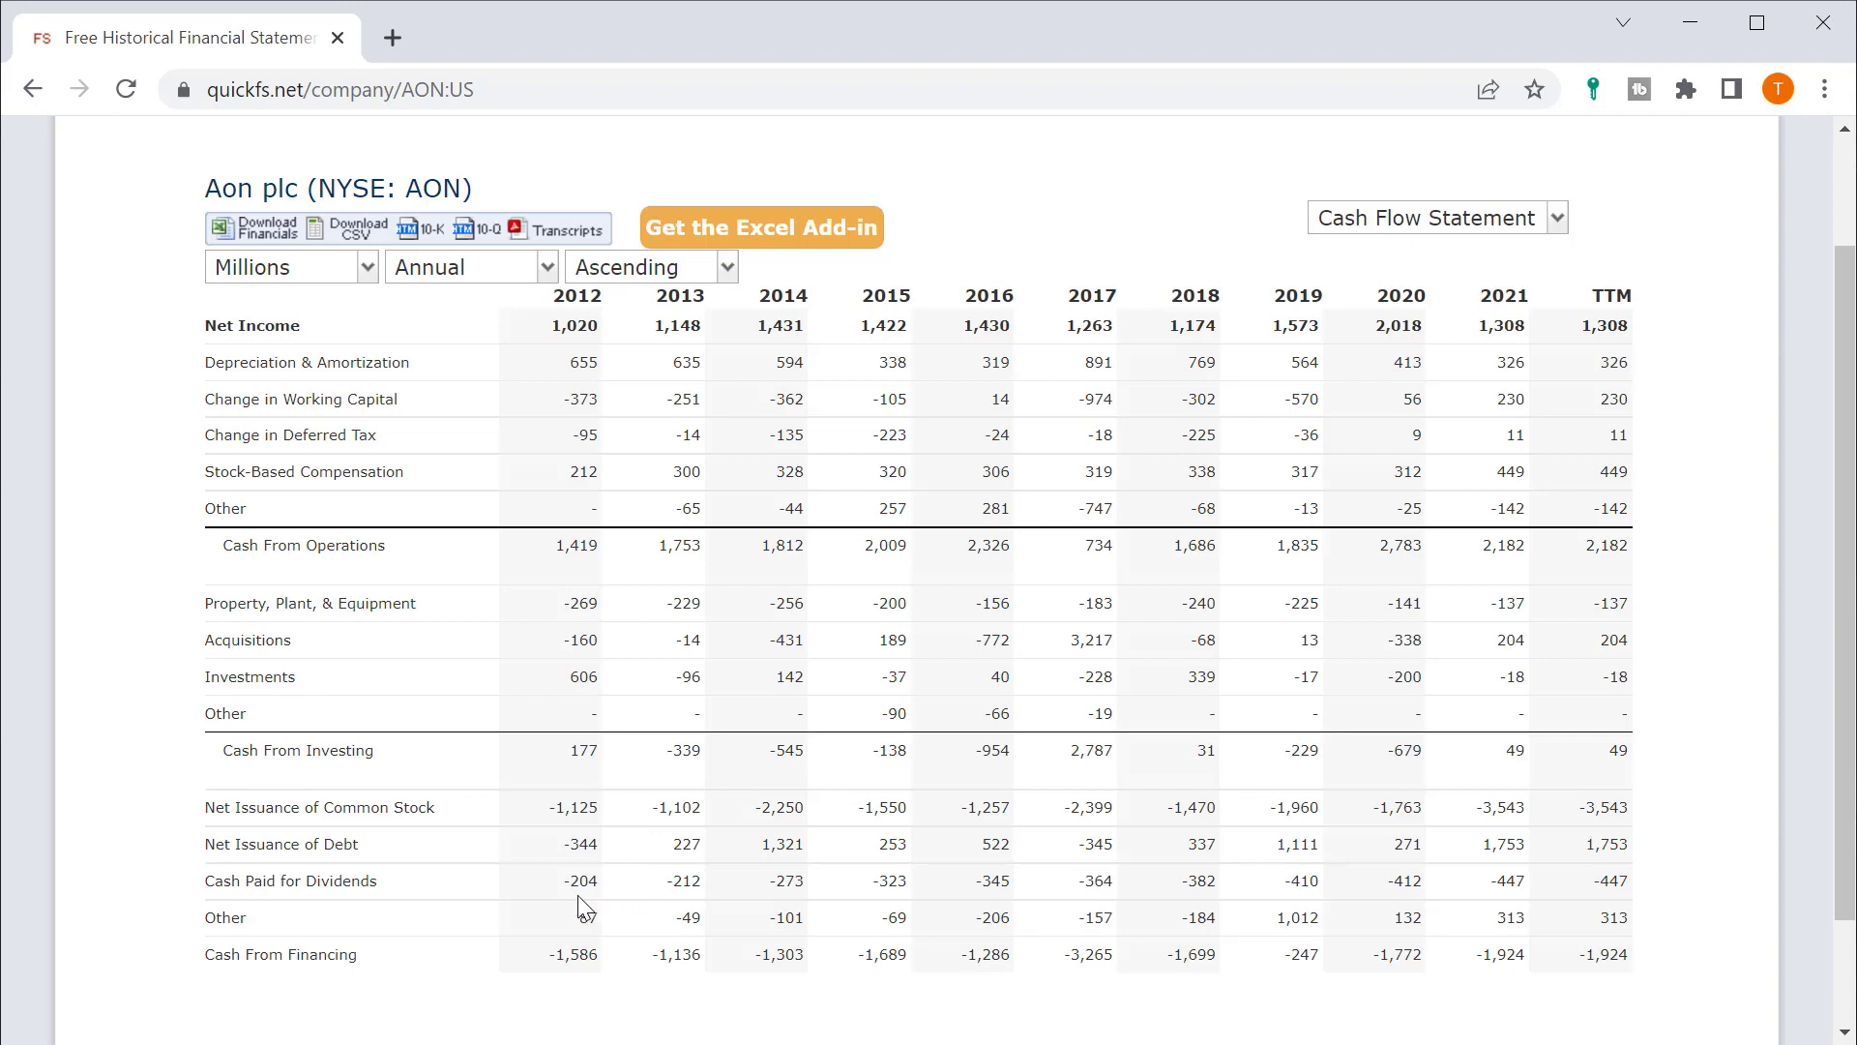
# Highlight dividends and buybacks, including 2021's -447 and -3,543, then return to the overview
pyautogui.moveTo(578, 882); pyautogui.dragTo(1495, 883)
pyautogui.click(1412, 882)
pyautogui.moveTo(1397, 821); pyautogui.dragTo(927, 801)
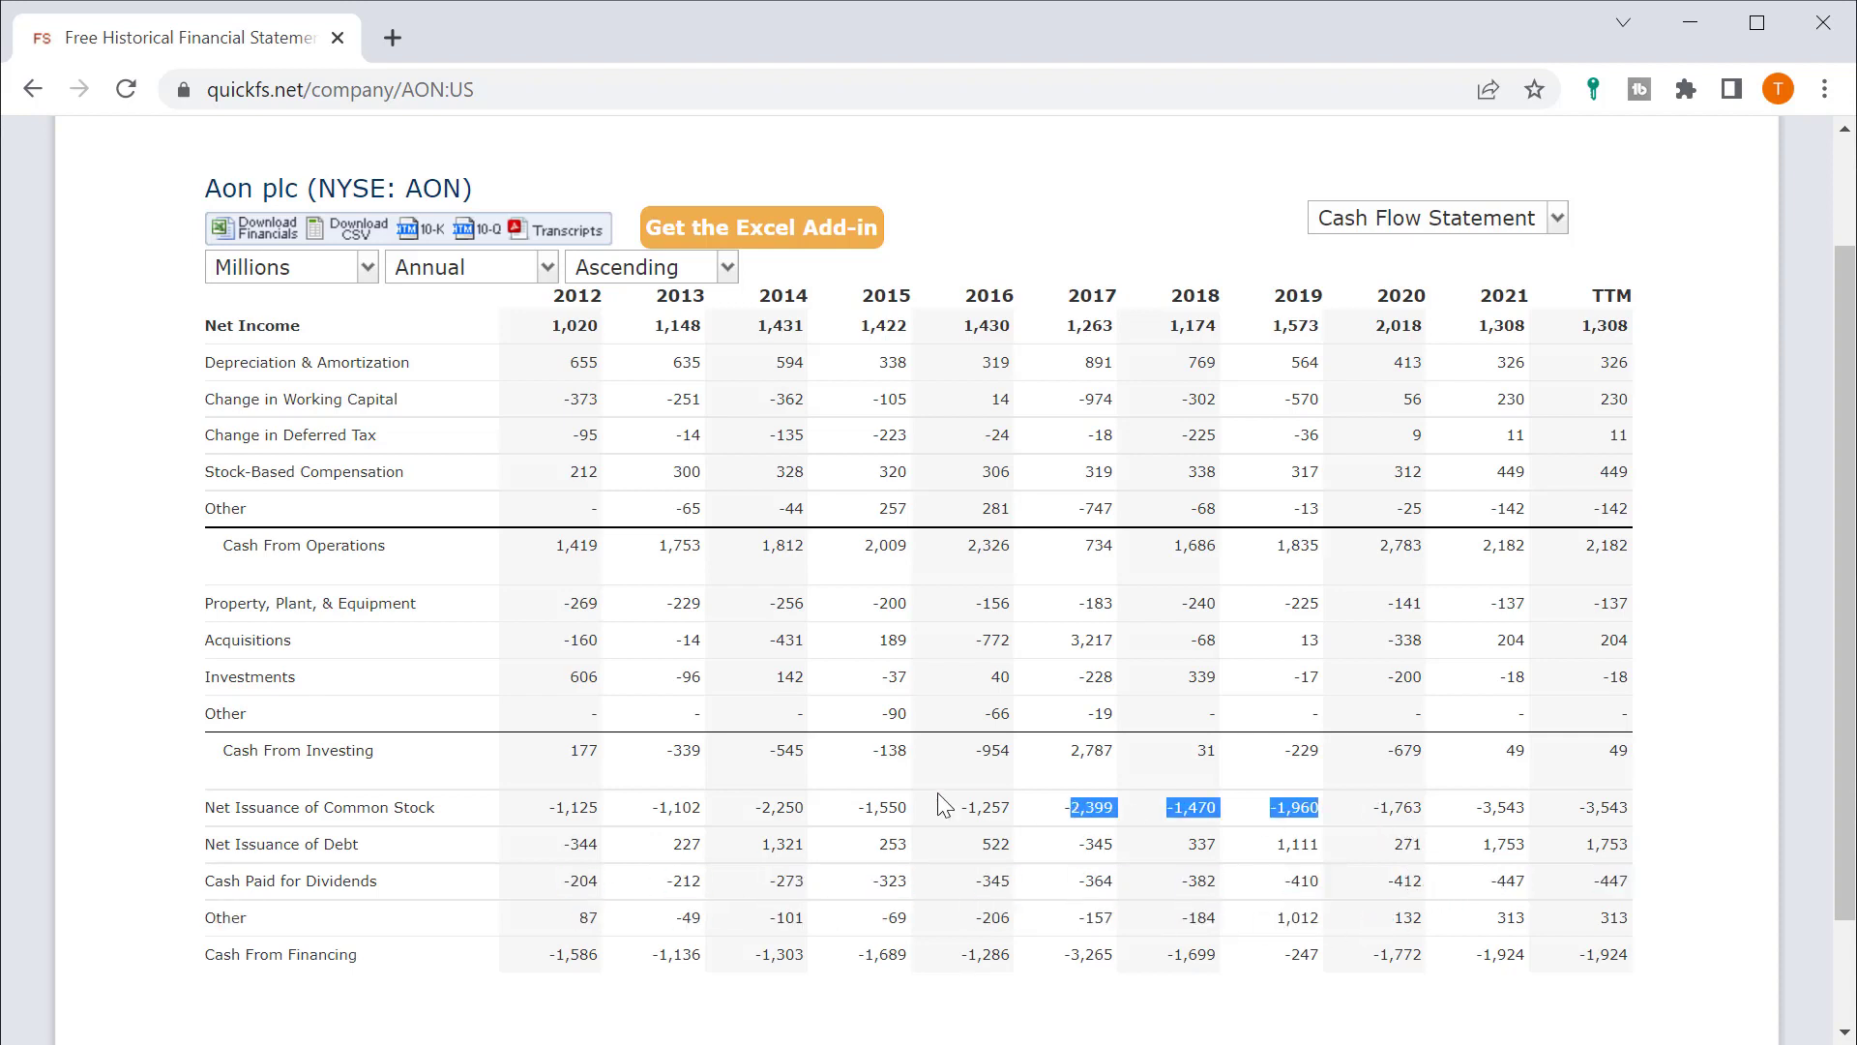
pyautogui.click(924, 798)
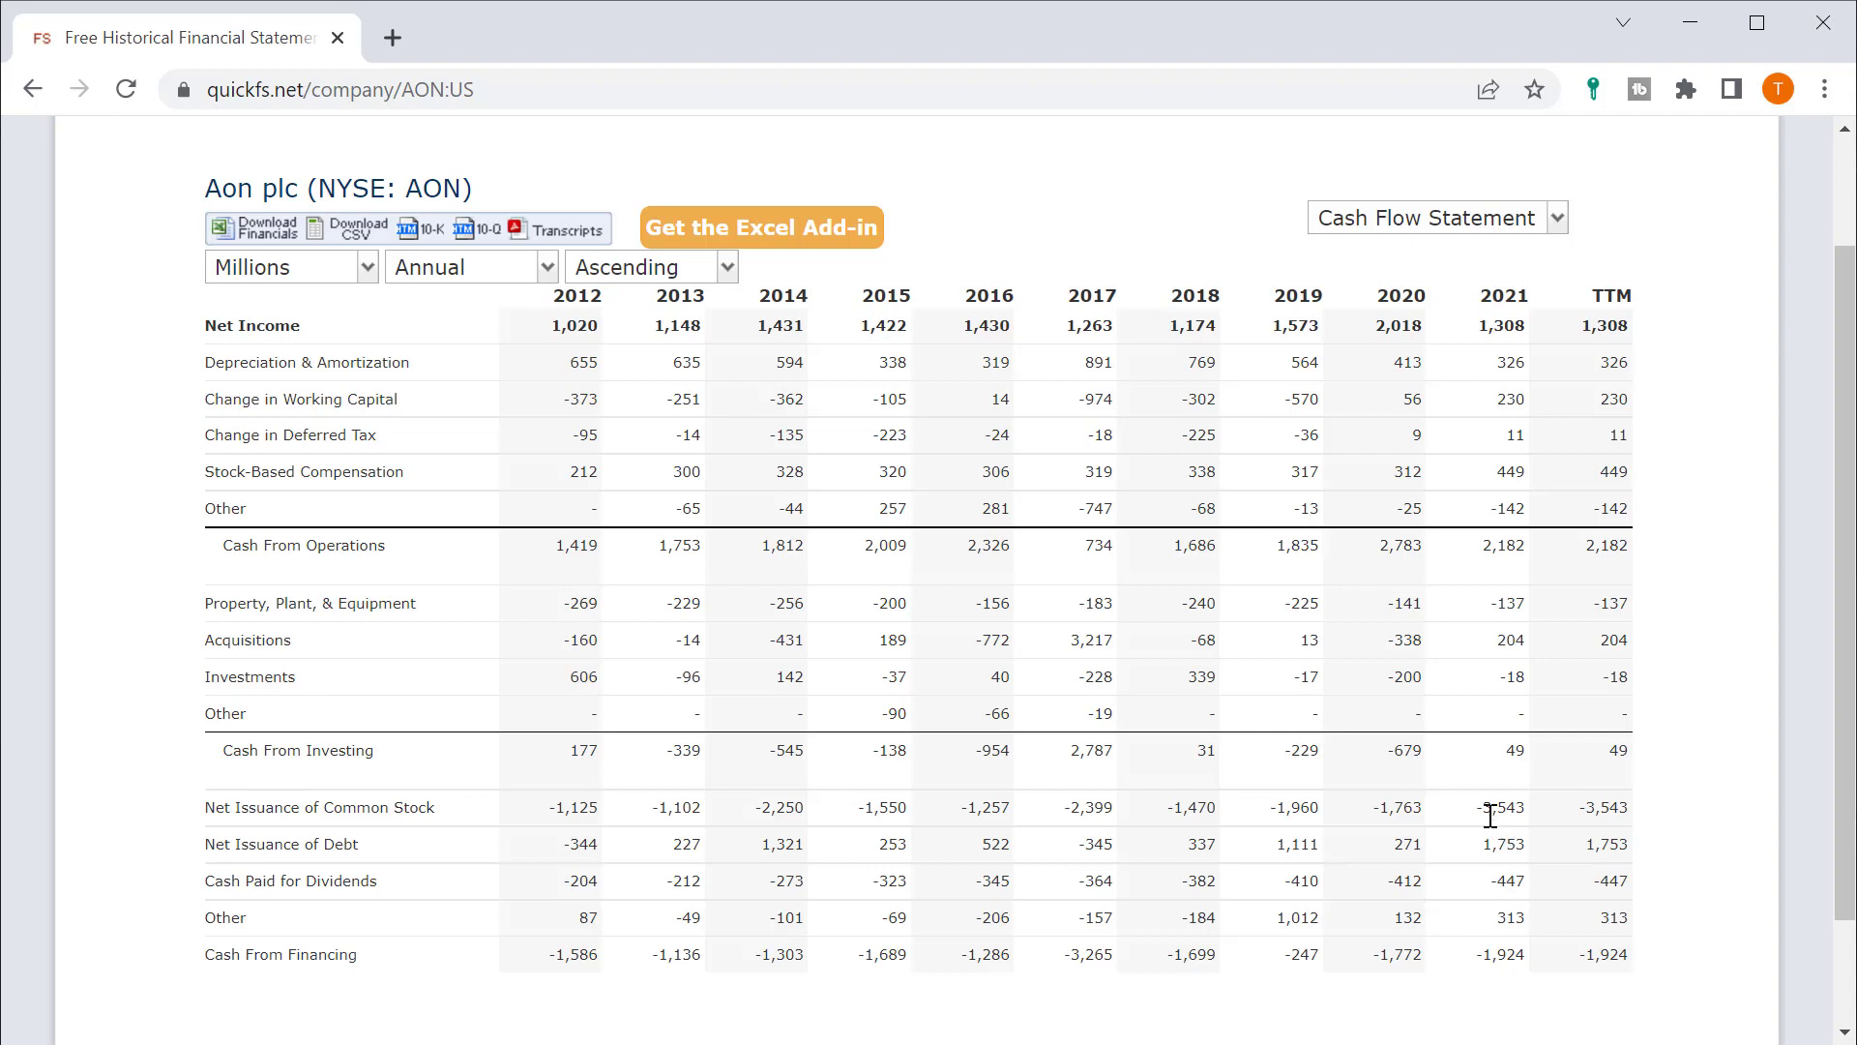
pyautogui.doubleClick(1505, 880)
pyautogui.click(1536, 820)
pyautogui.doubleClick(1505, 806)
pyautogui.click(1451, 834)
pyautogui.click(1509, 239)
pyautogui.click(1472, 266)
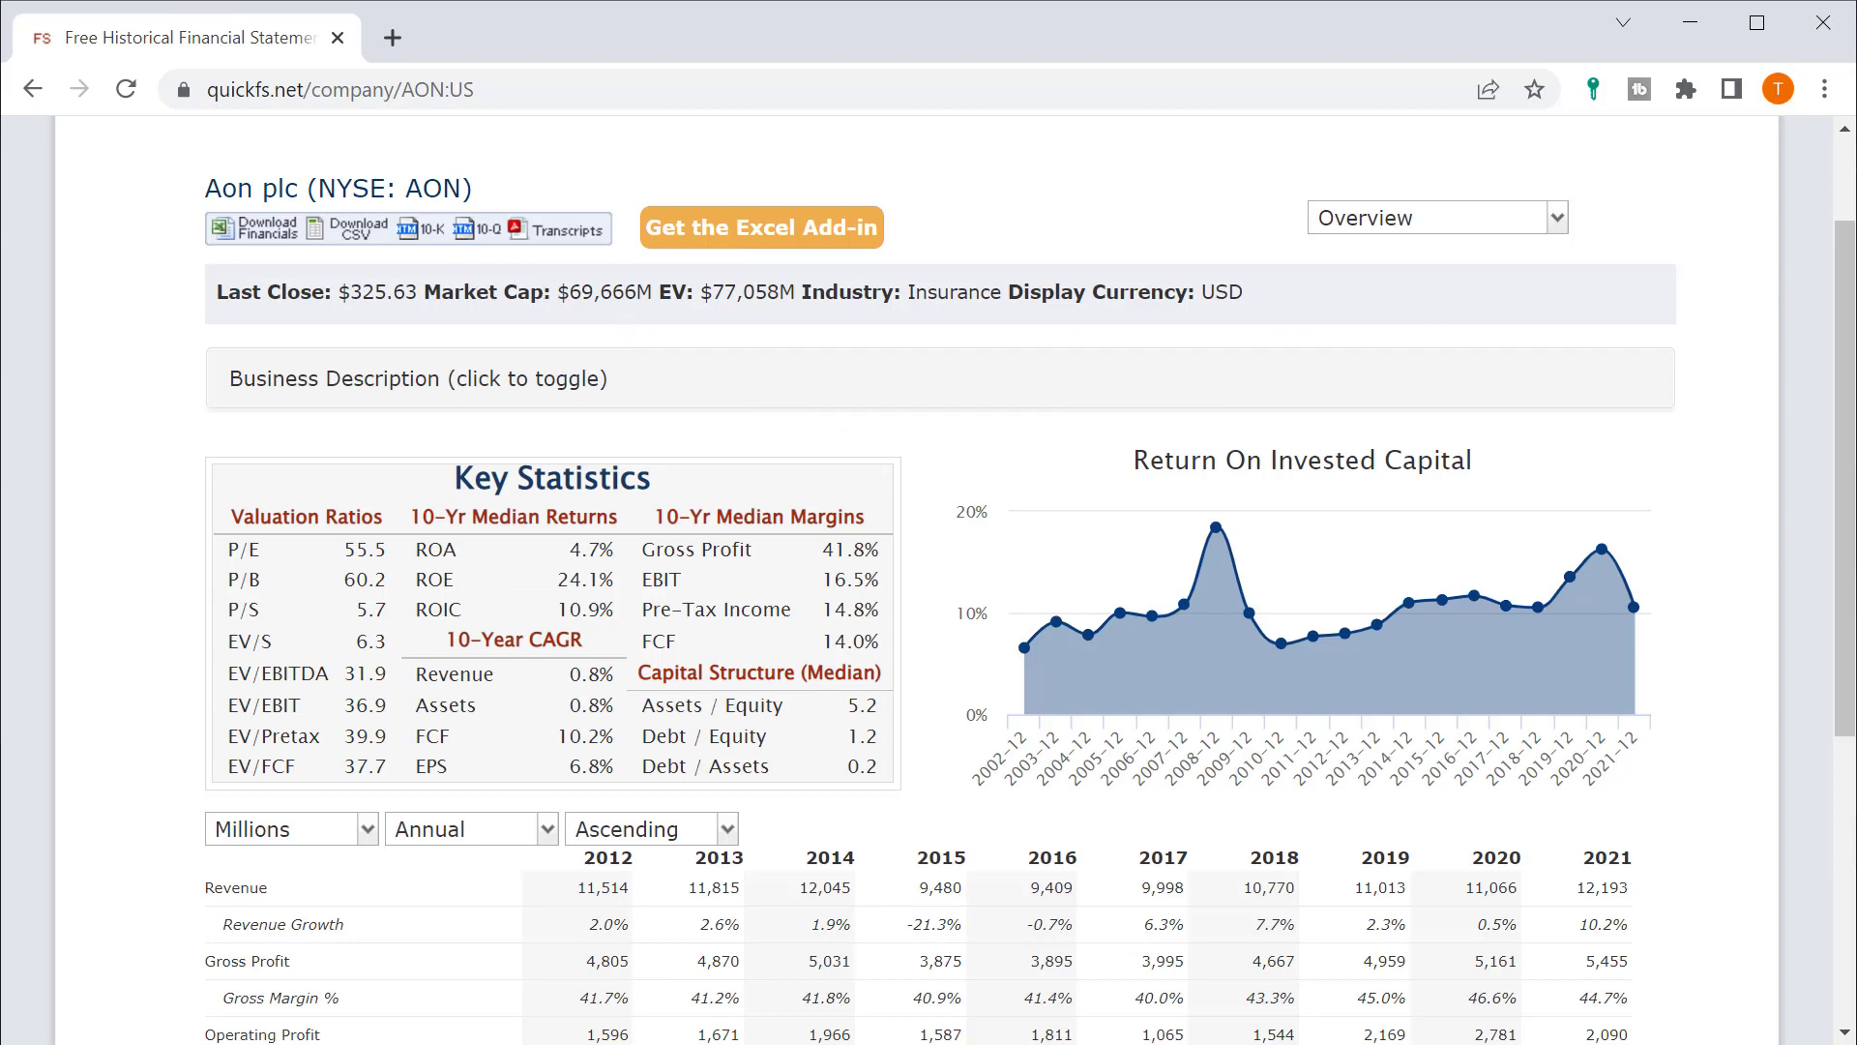
# Launch Windows Calculator via search and fit its window on screen
pyautogui.press('super')
pyautogui.write('calc')
pyautogui.press('Return')
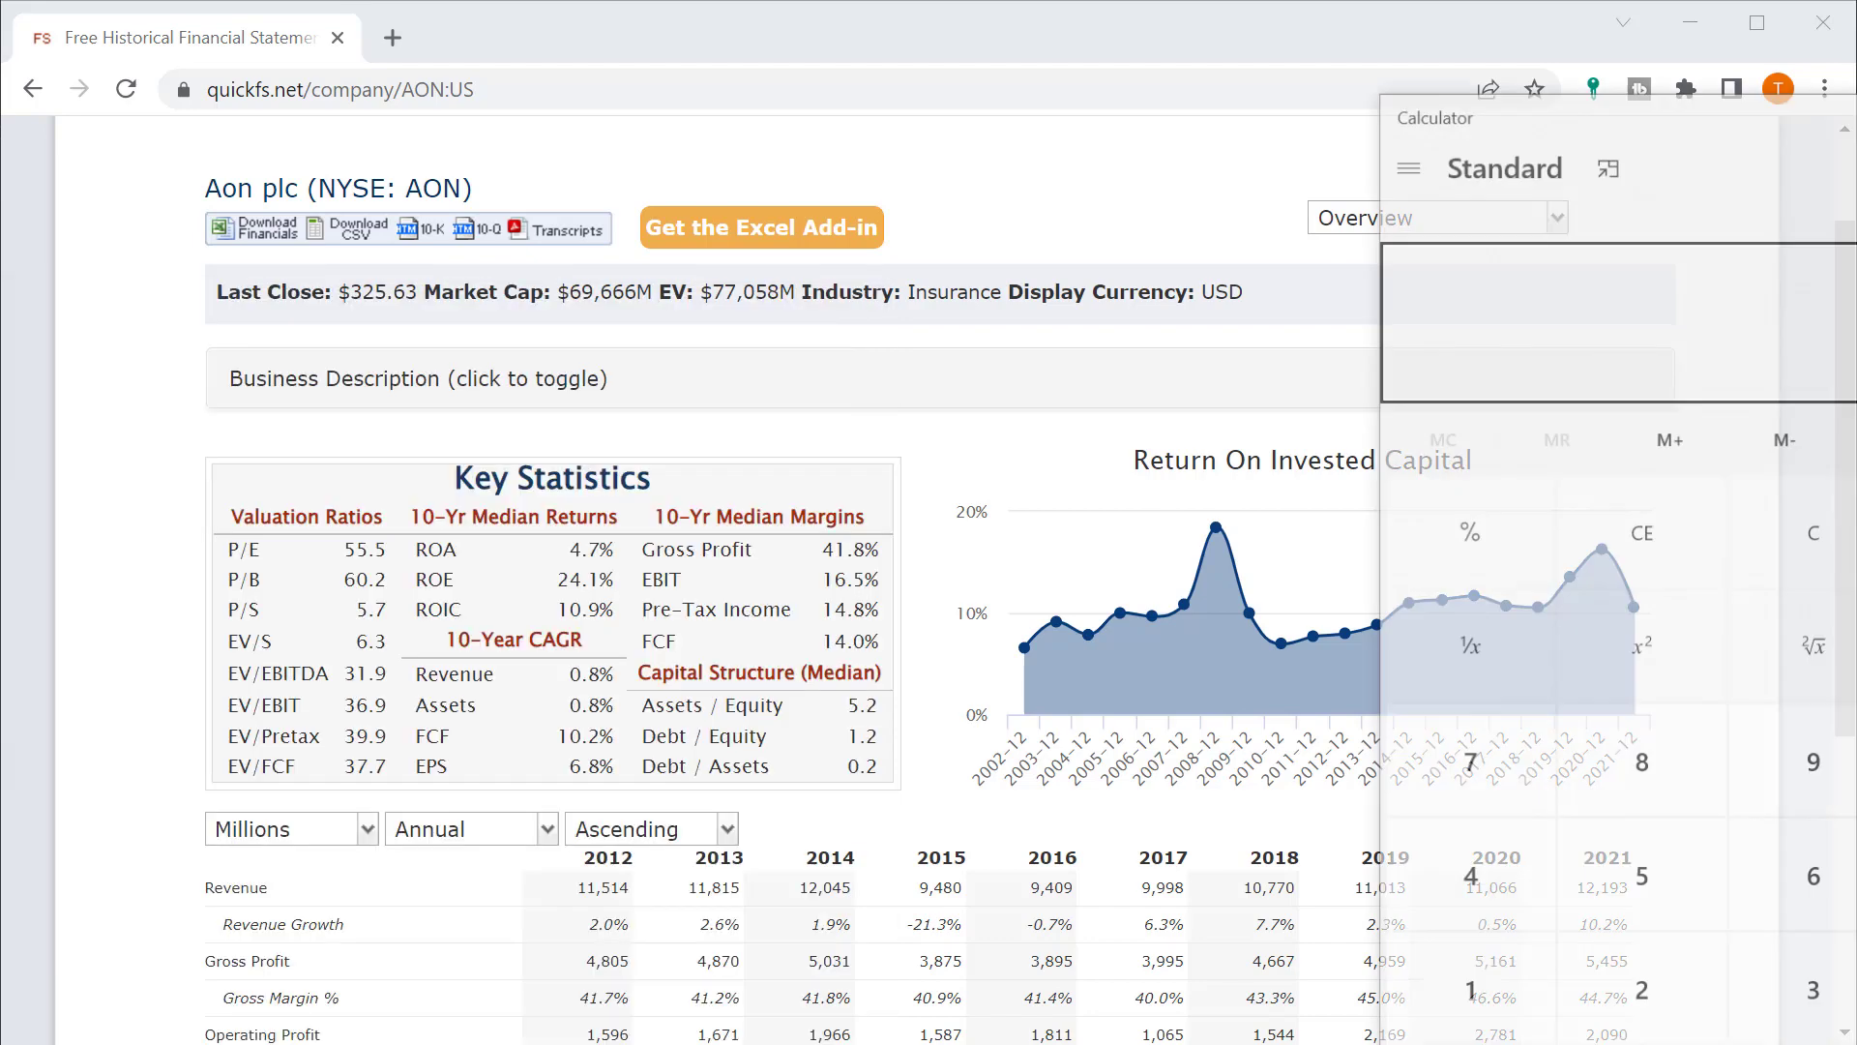
pyautogui.moveTo(1549, 113); pyautogui.dragTo(962, 21)
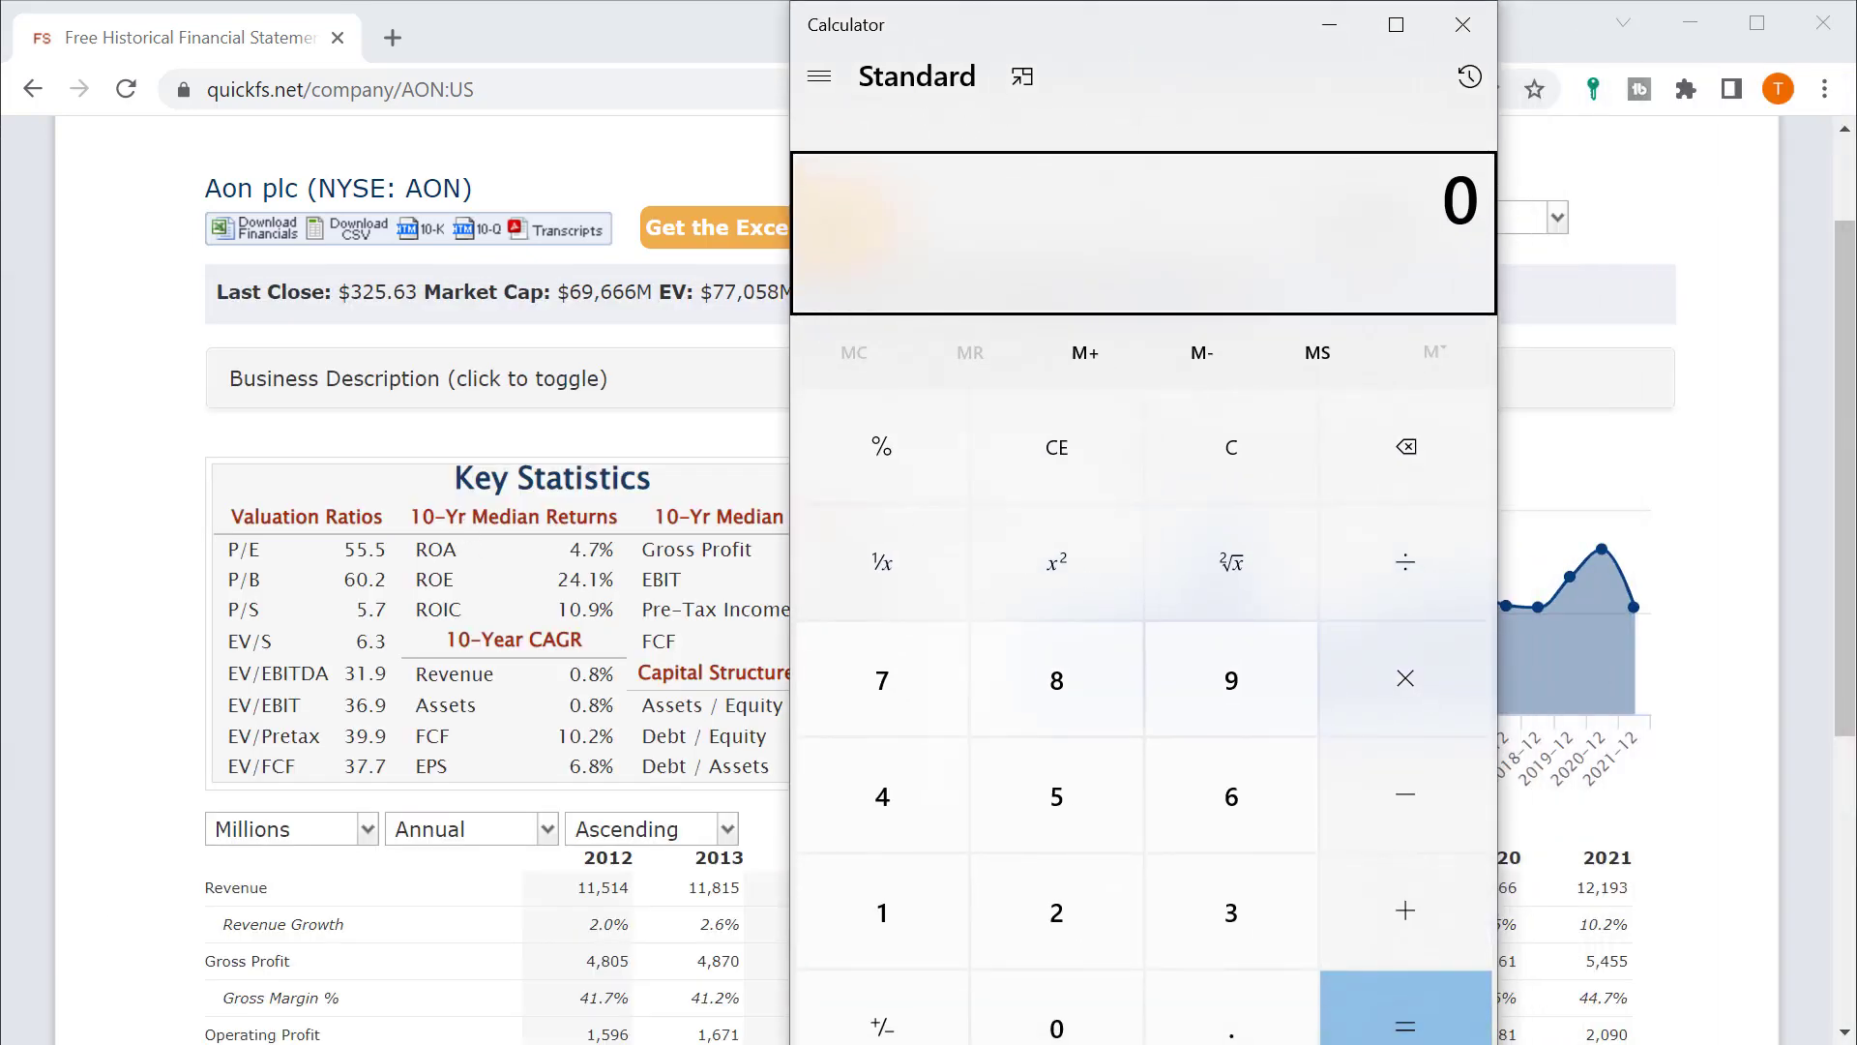
pyautogui.moveTo(1490, 1043); pyautogui.dragTo(1271, 836)
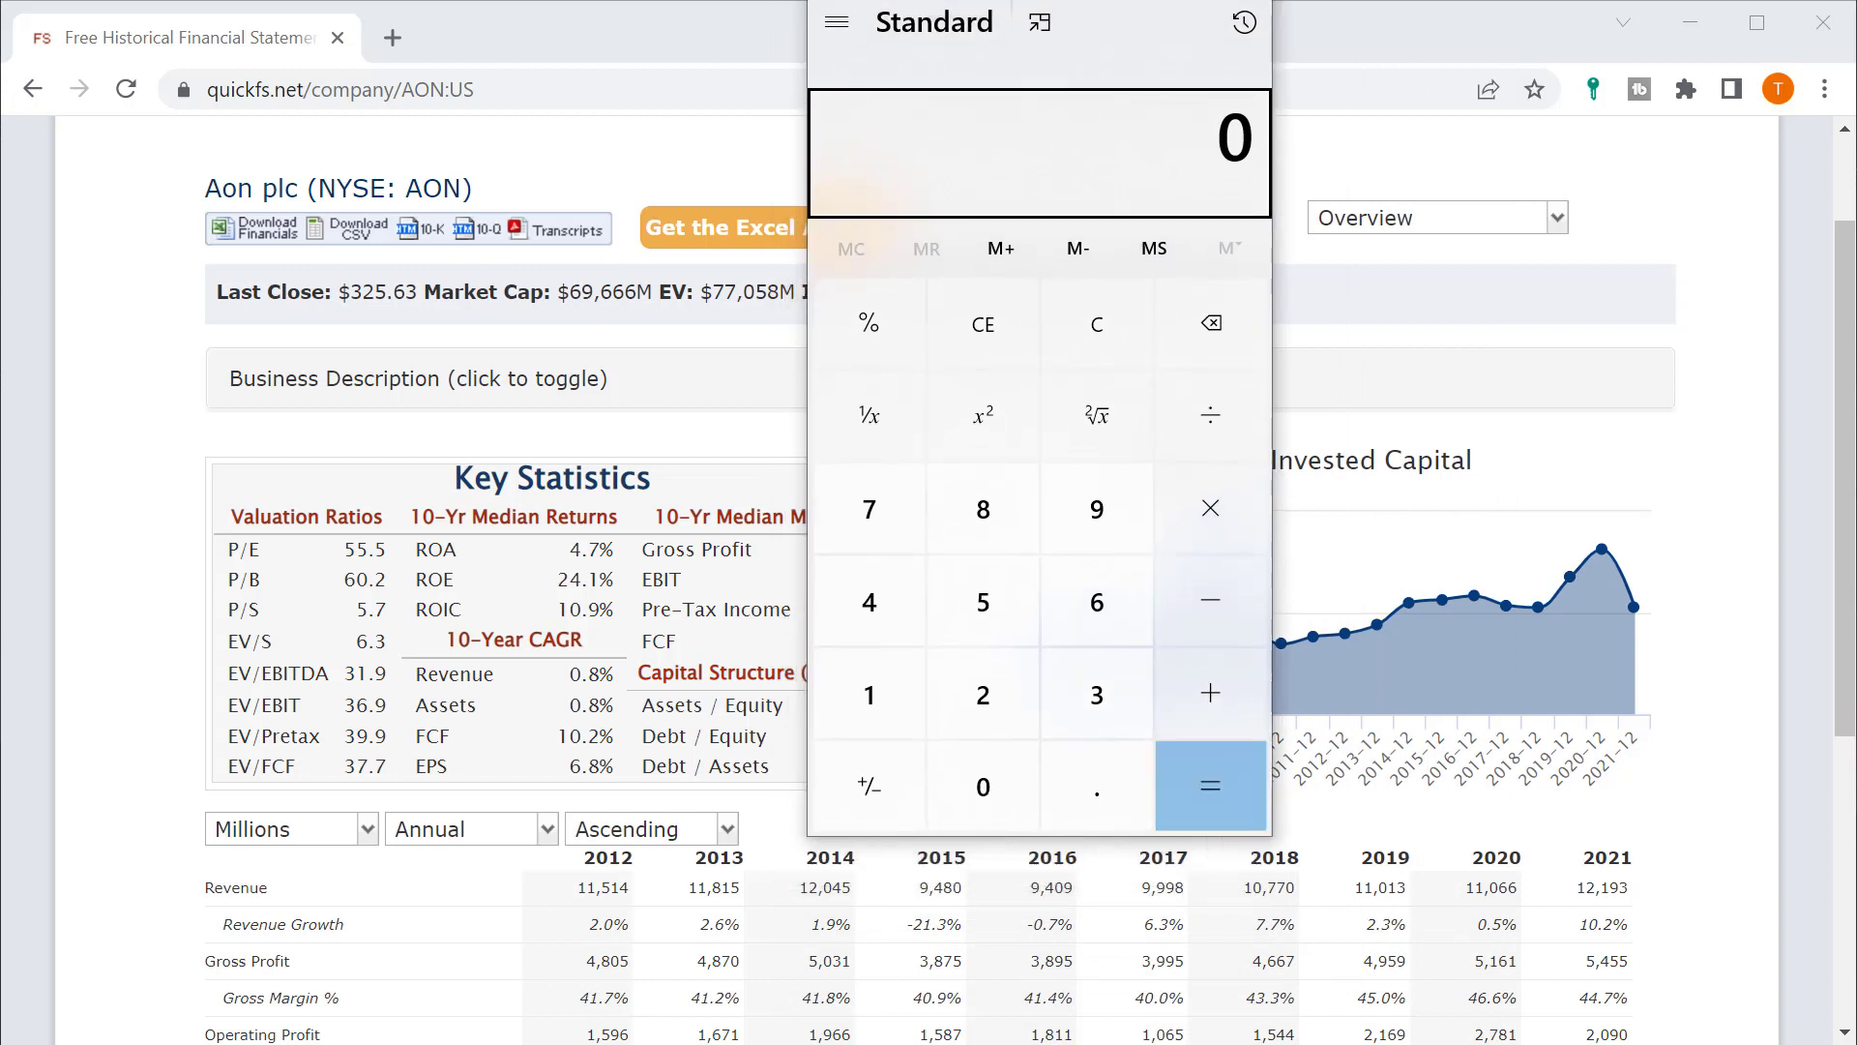
pyautogui.moveTo(987, 5); pyautogui.dragTo(972, 35)
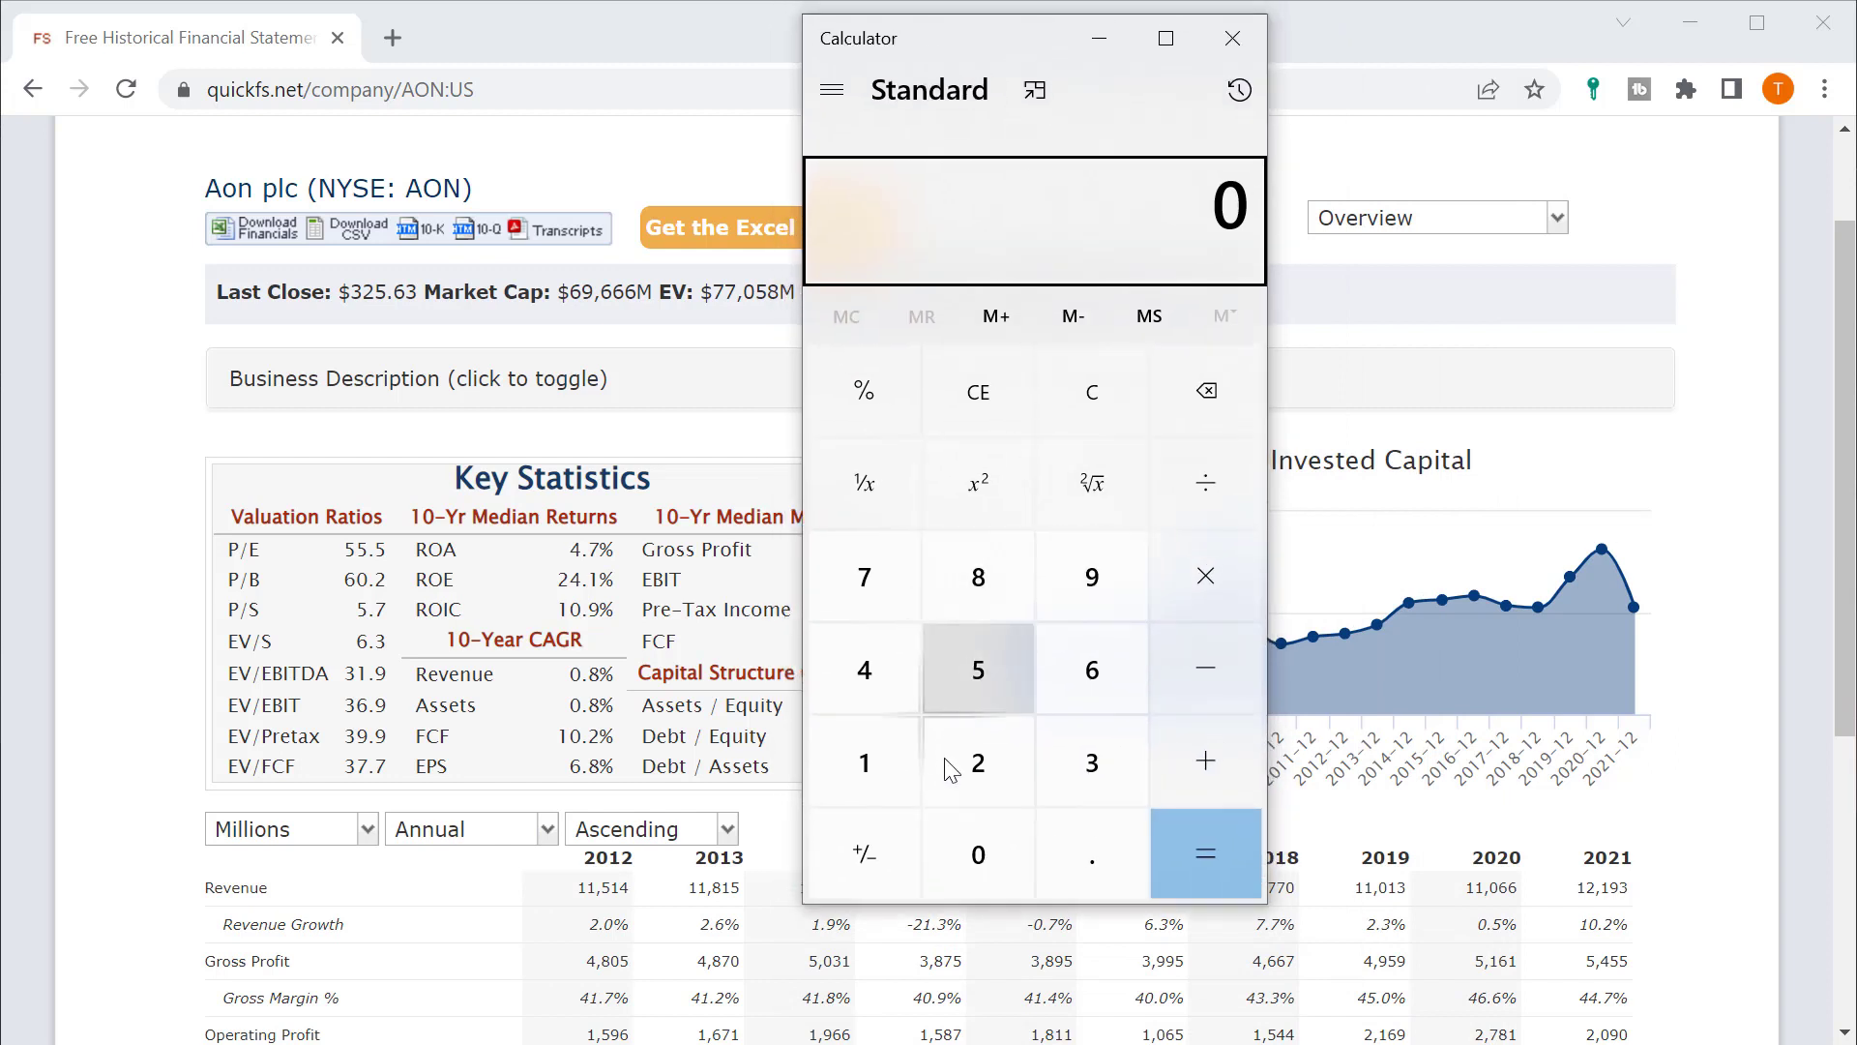
# Compute 4 ÷ 70 ≈ 0.0571, then highlight the P/E of 55.5 on the overview
pyautogui.click(865, 694)
pyautogui.click(1205, 481)
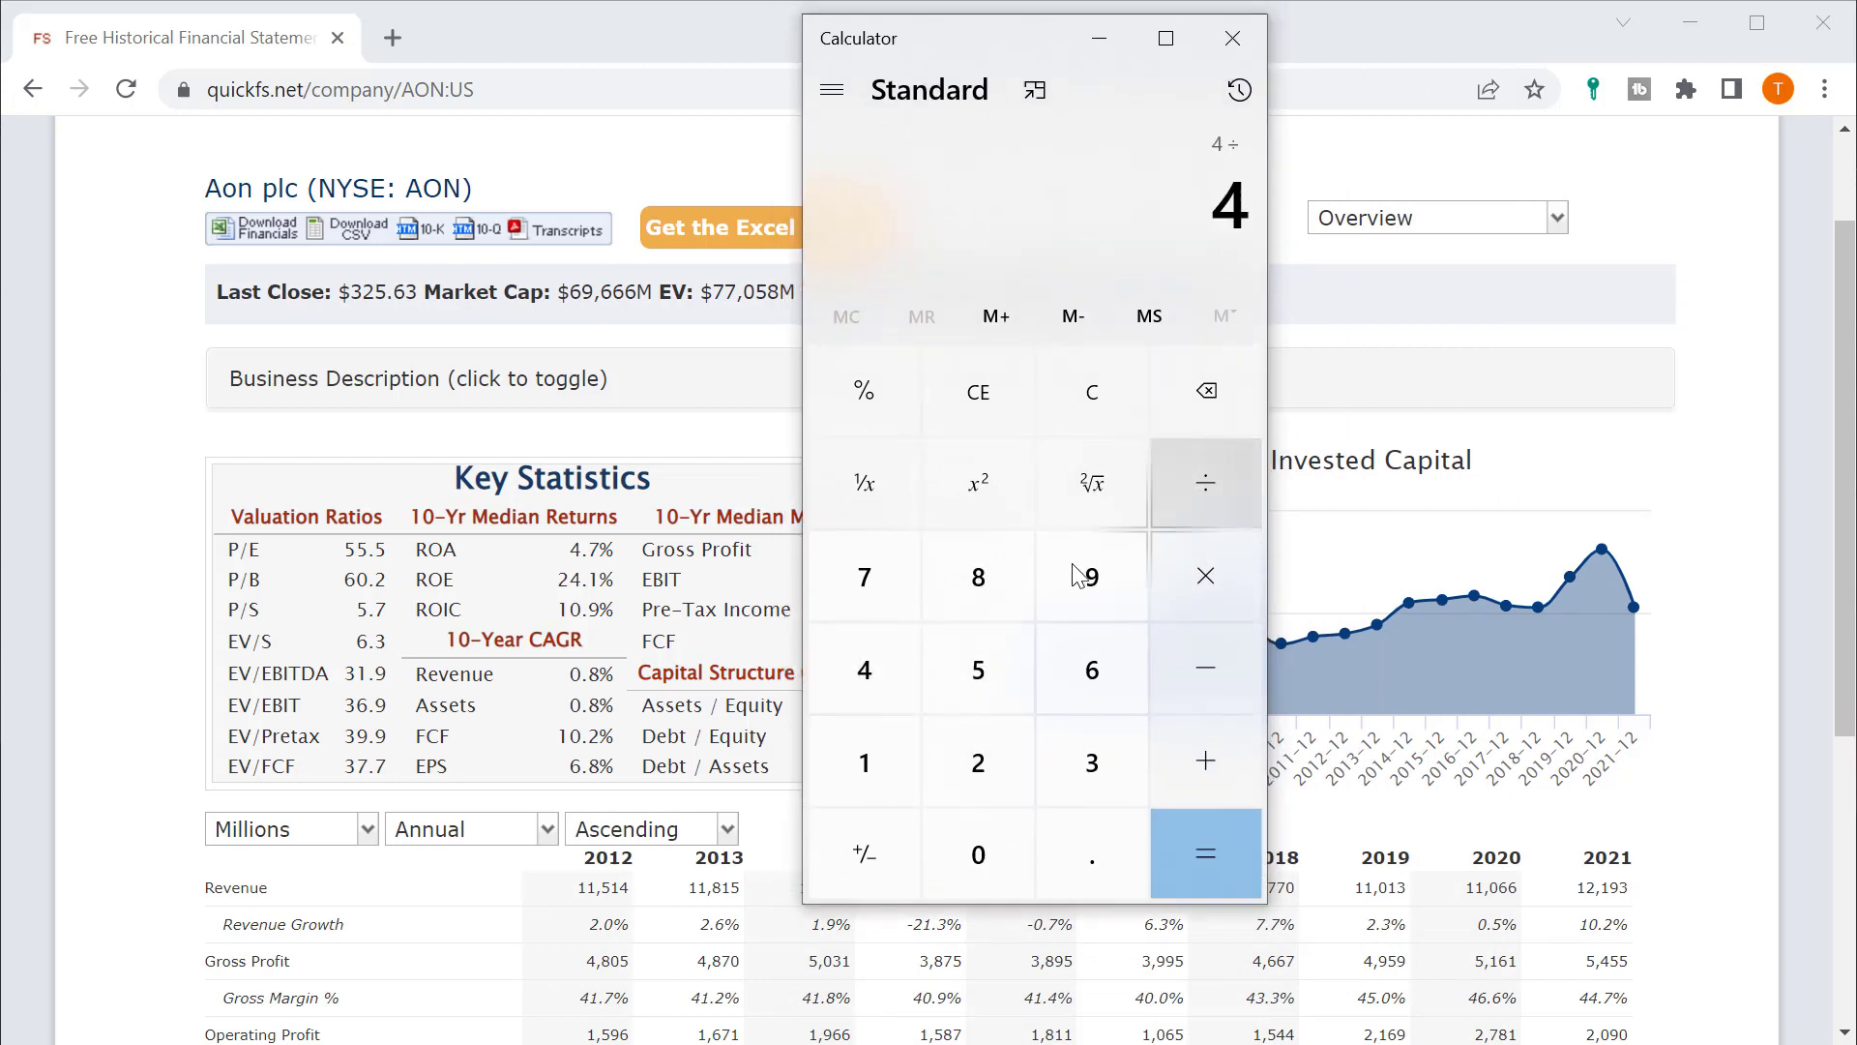
pyautogui.click(888, 590)
pyautogui.click(981, 821)
pyautogui.click(1159, 838)
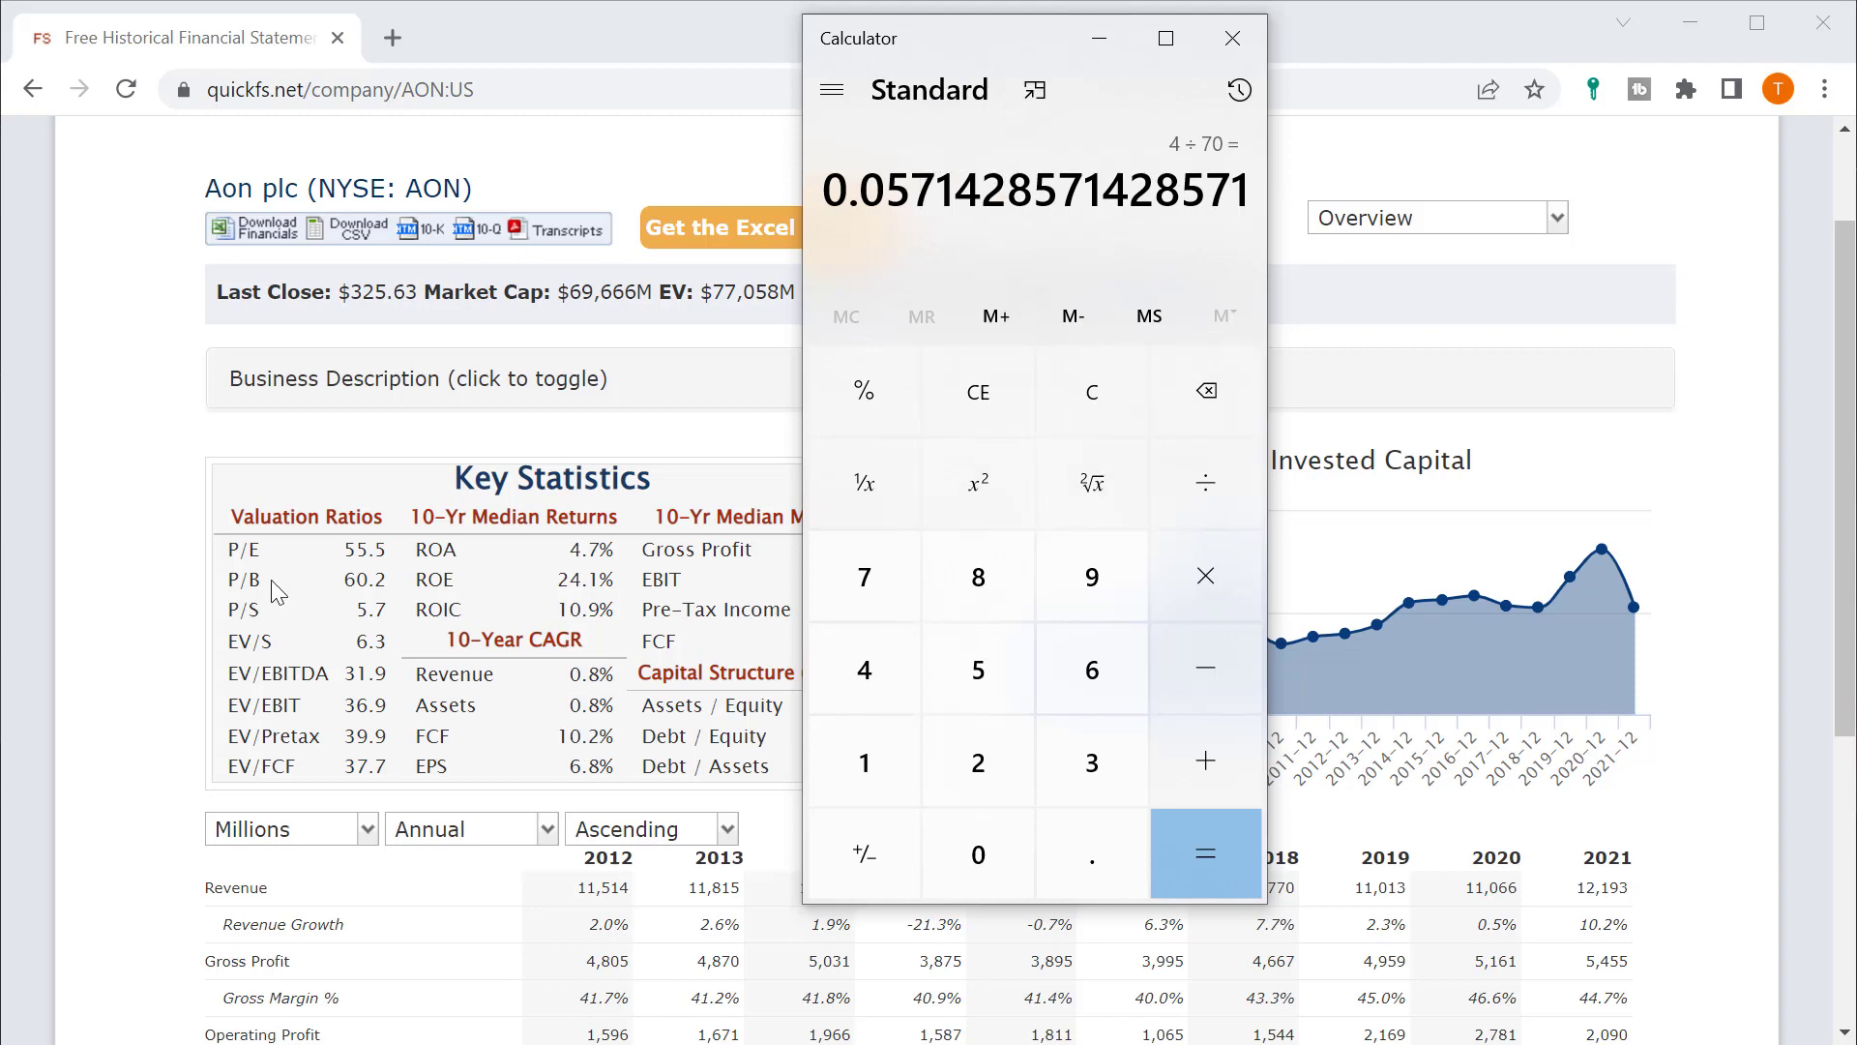
pyautogui.moveTo(335, 549); pyautogui.dragTo(387, 538)
pyautogui.click(386, 537)
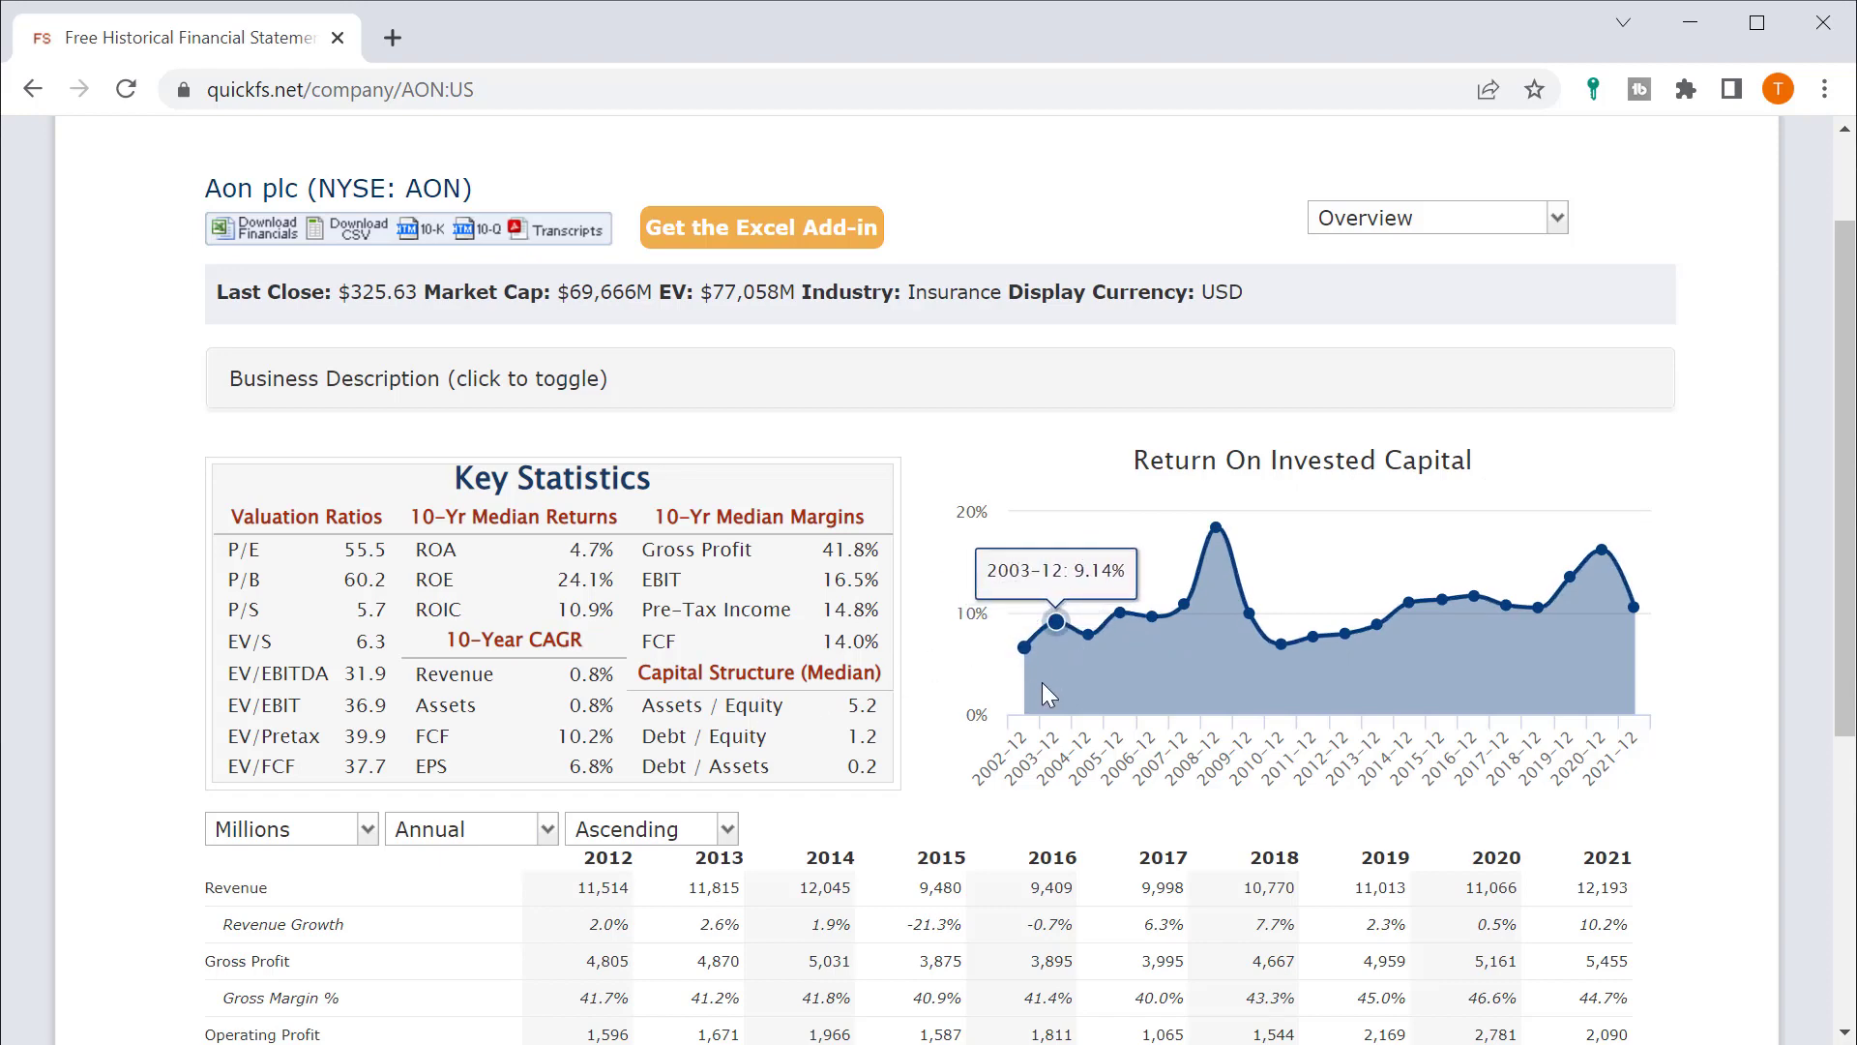
pyautogui.doubleClick(425, 705)
pyautogui.click(614, 714)
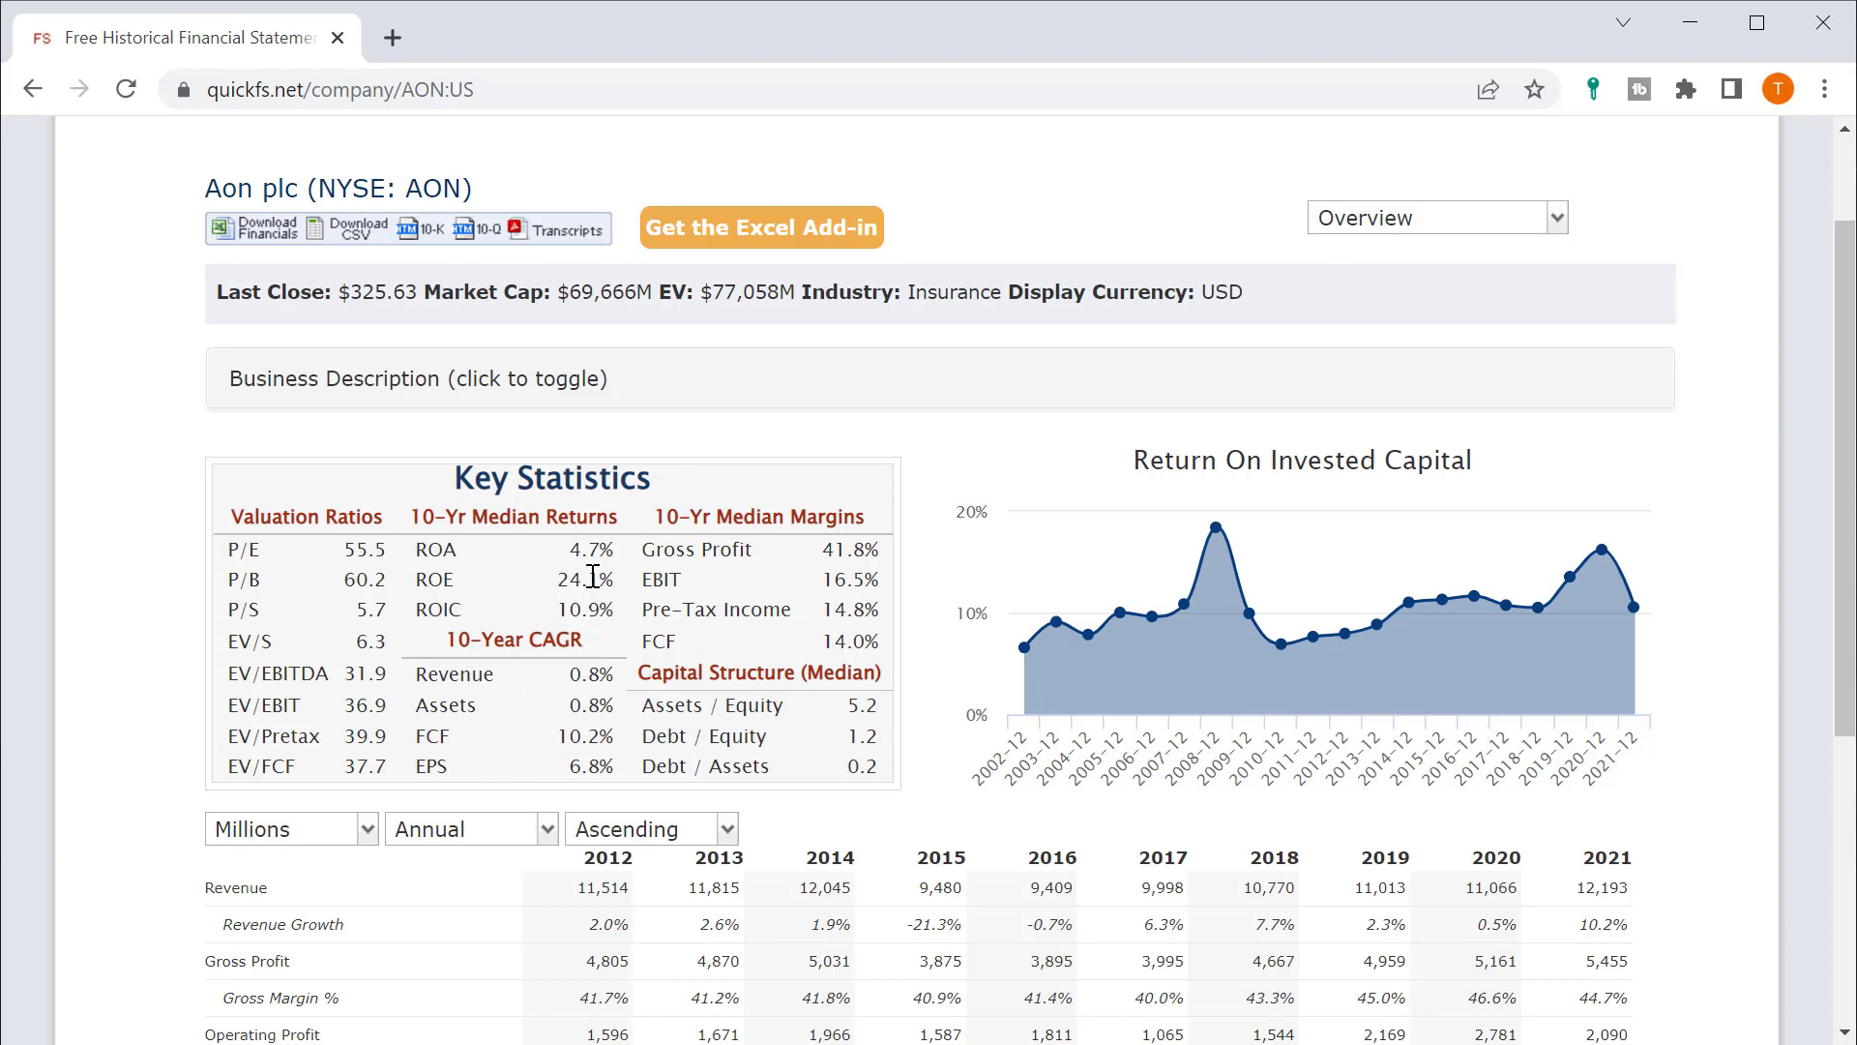
pyautogui.moveTo(615, 578); pyautogui.dragTo(434, 578)
pyautogui.click(437, 576)
pyautogui.moveTo(619, 764); pyautogui.dragTo(505, 785)
pyautogui.click(507, 783)
pyautogui.doubleClick(601, 674)
pyautogui.click(577, 674)
pyautogui.moveTo(387, 561); pyautogui.dragTo(341, 553)
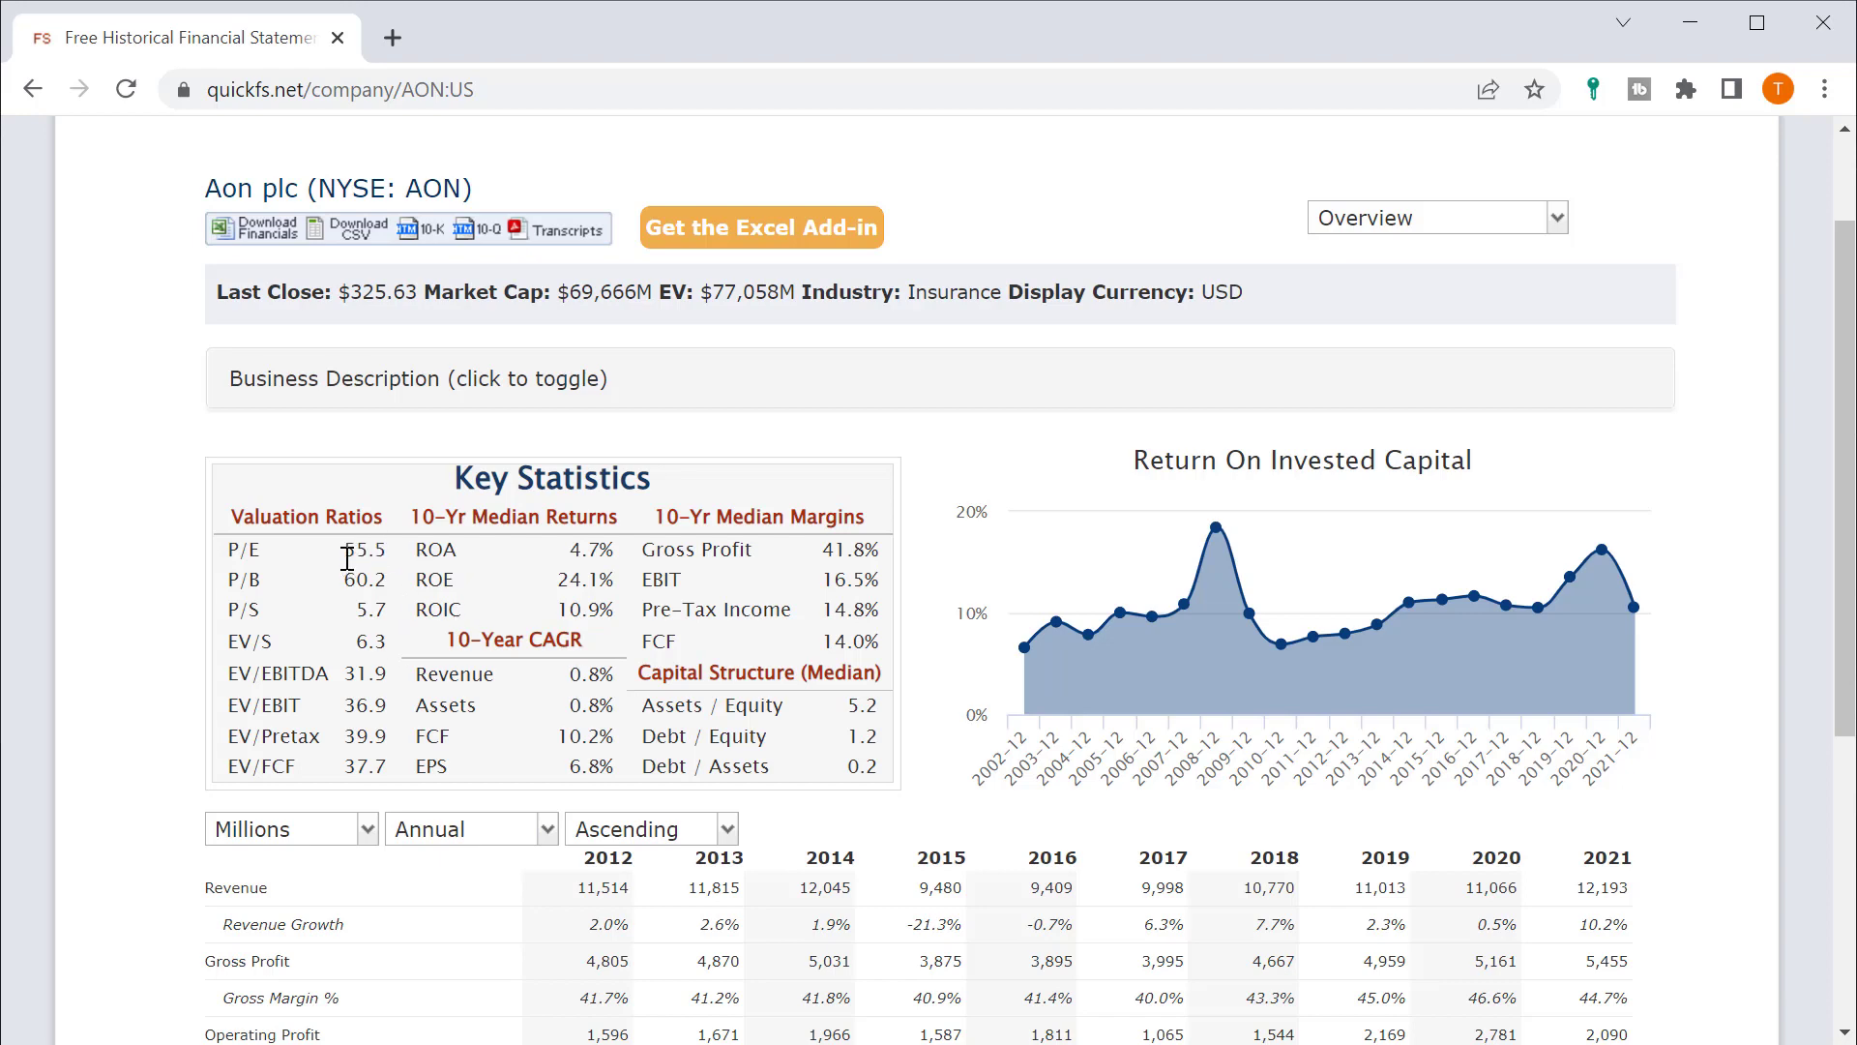